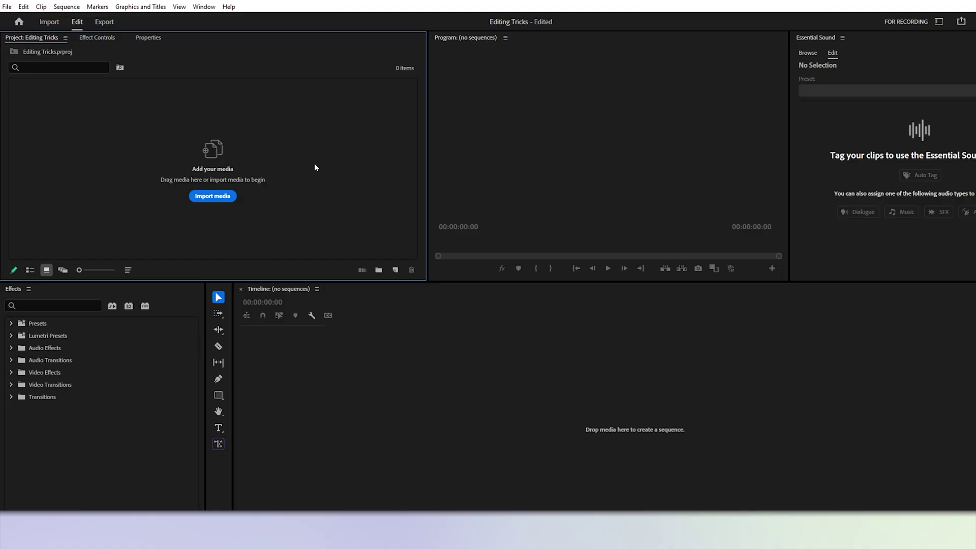
- Create the first two bins, named Recording and Voices, in the Project panel
right_click(307, 138)
left_click(380, 186)
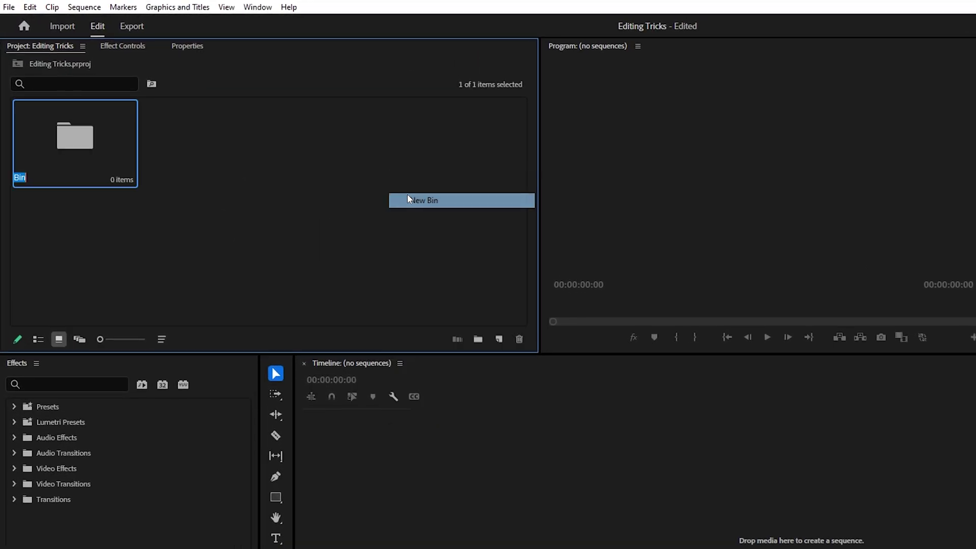
type("Recording")
right_click(215, 127)
left_click(239, 153)
type("Moices")
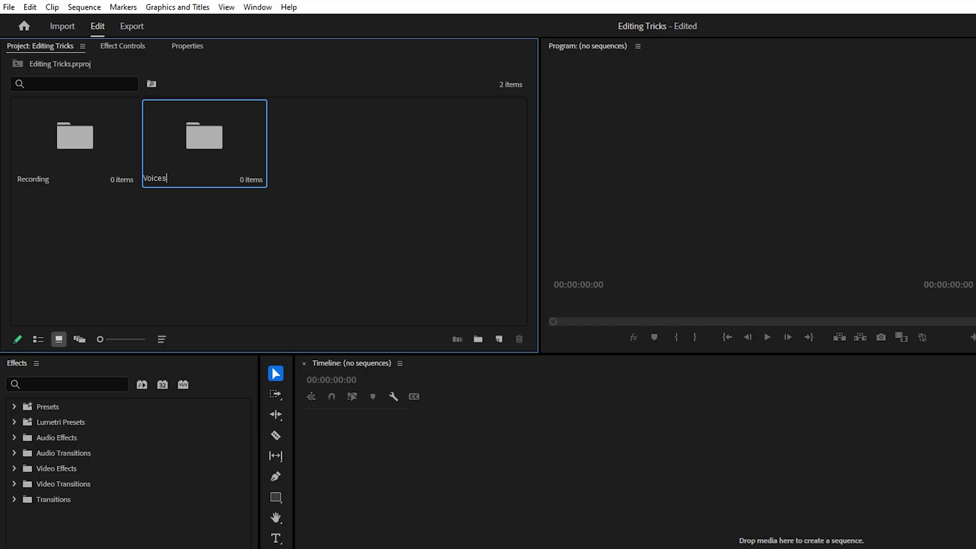
- Add two more bins named Stock Footages and SFX
right_click(317, 152)
left_click(341, 178)
type("Stock Footages")
right_click(429, 157)
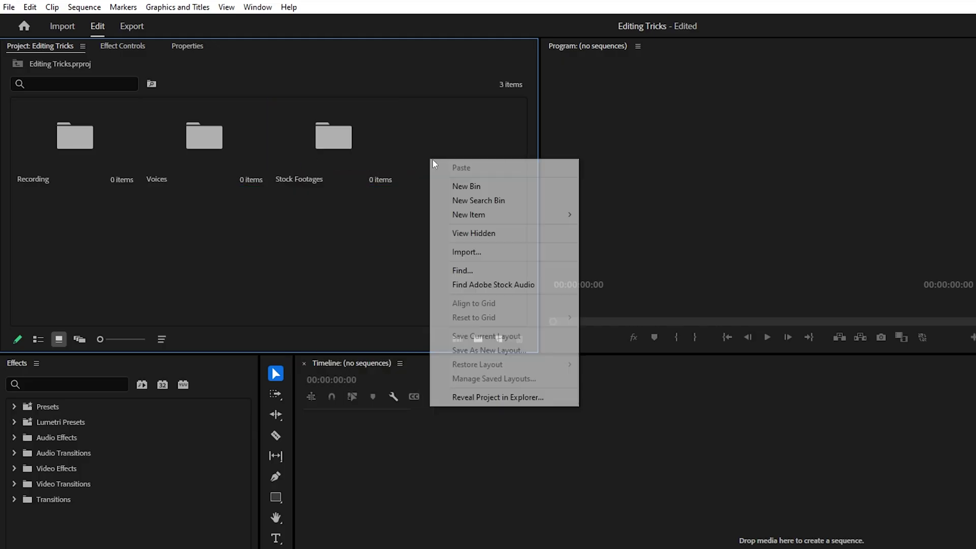
left_click(453, 184)
type("SFX")
left_click(441, 212)
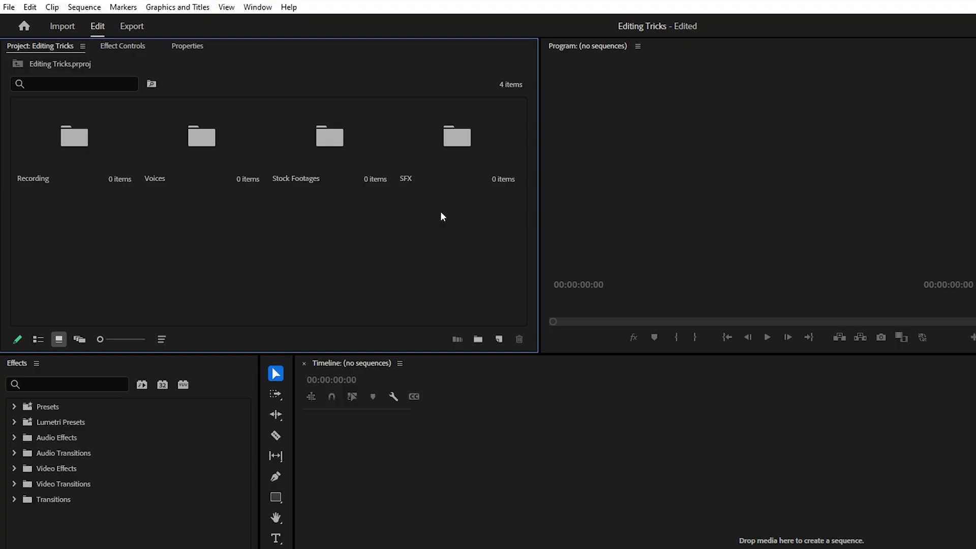
- Save the project as 'New Project Template' and create the Testing project from that template
left_click(9, 7)
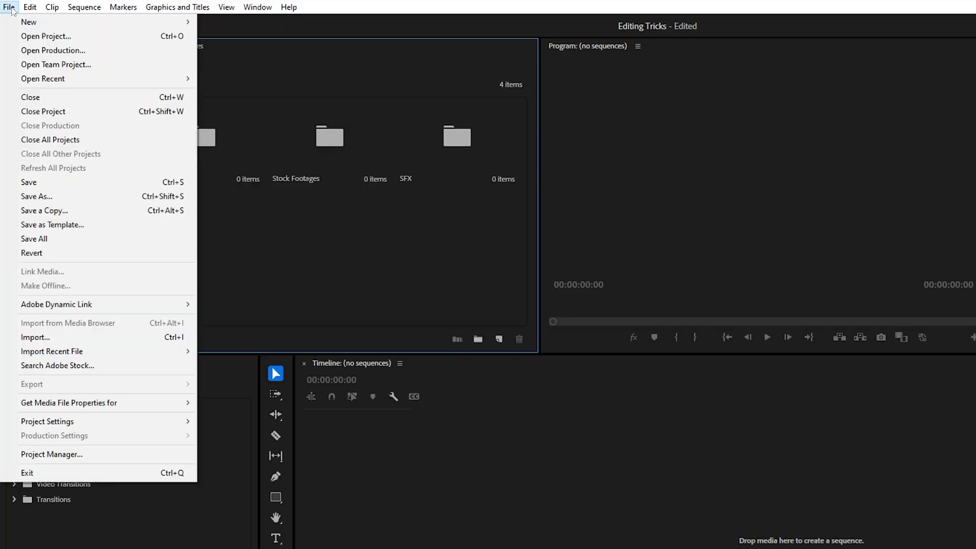
left_click(56, 226)
type("New")
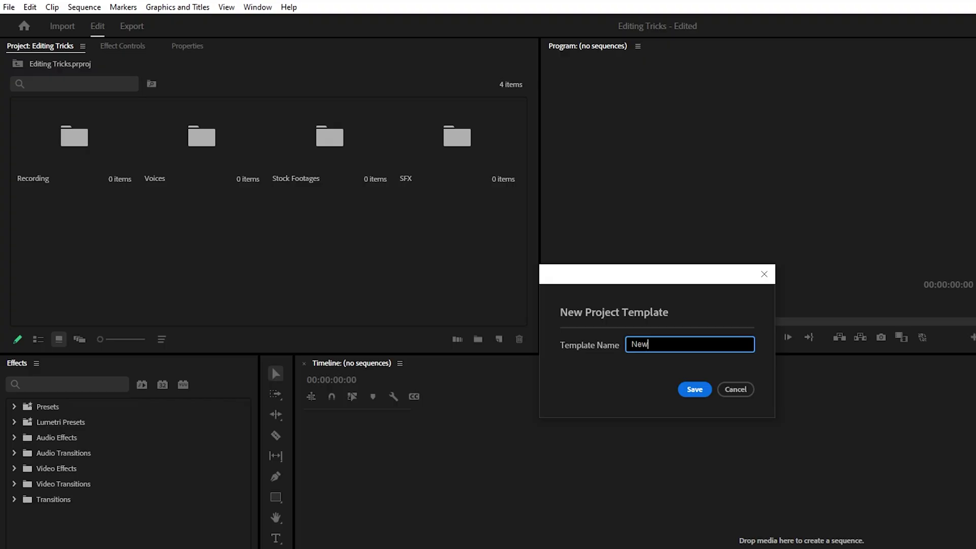
type(" Project Template")
left_click(695, 393)
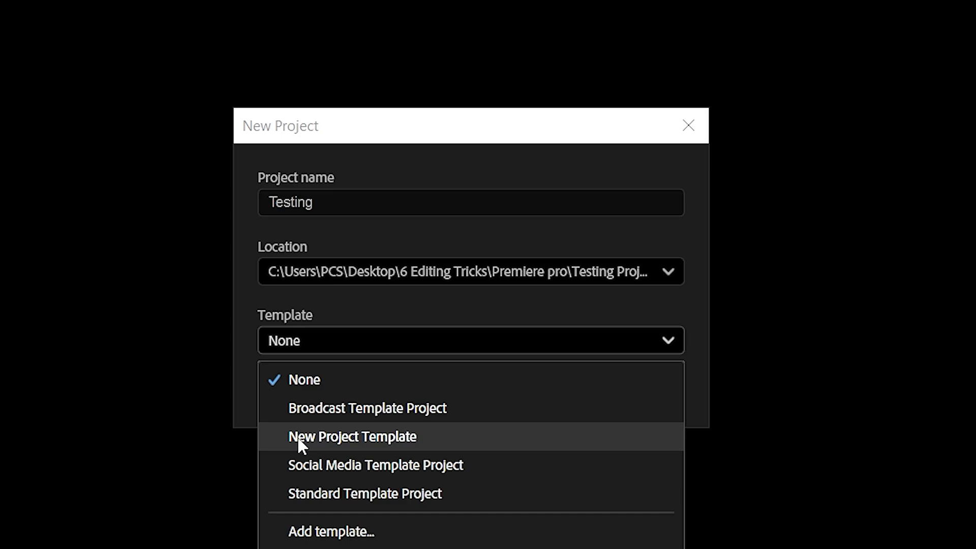
left_click(300, 437)
left_click(567, 391)
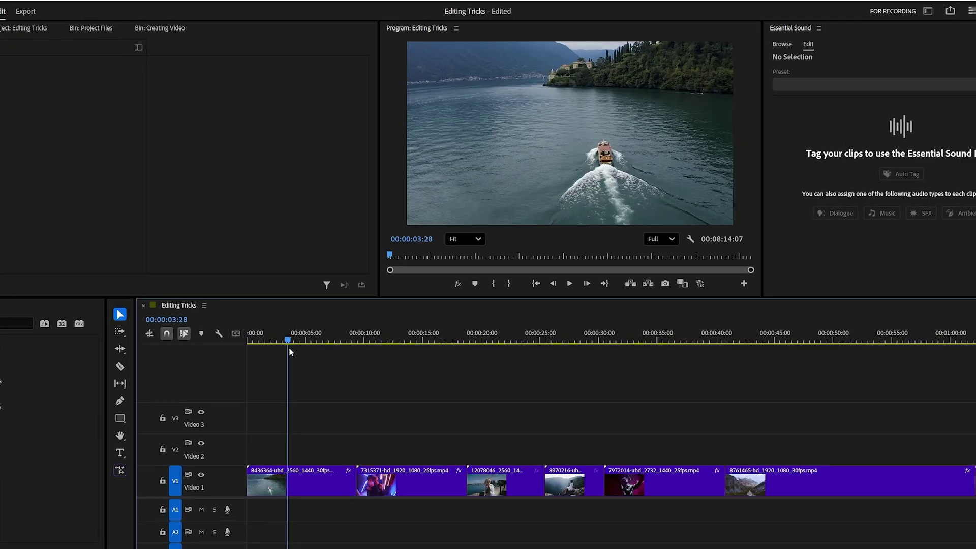
- Razor-split the first V1 clip, delete its tail, shift 7315371 left, then undo it all
left_click(17, 383)
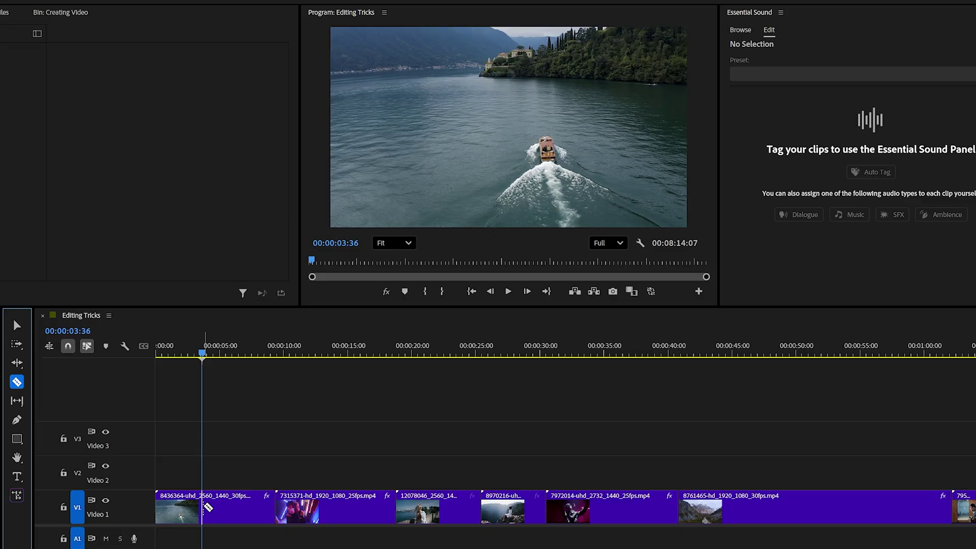
left_click(202, 507)
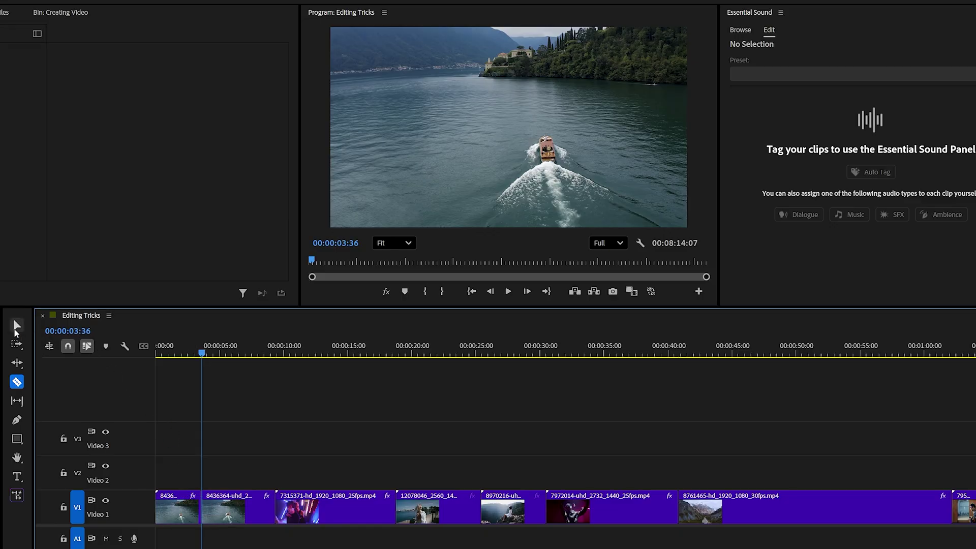
left_click(16, 325)
left_click(222, 497)
key("Delete")
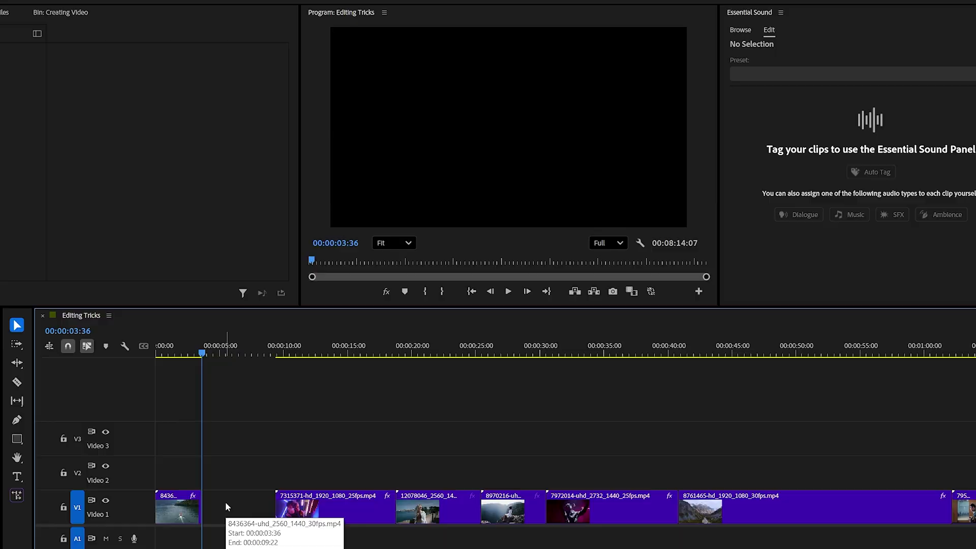
left_click_drag(334, 508, 270, 512)
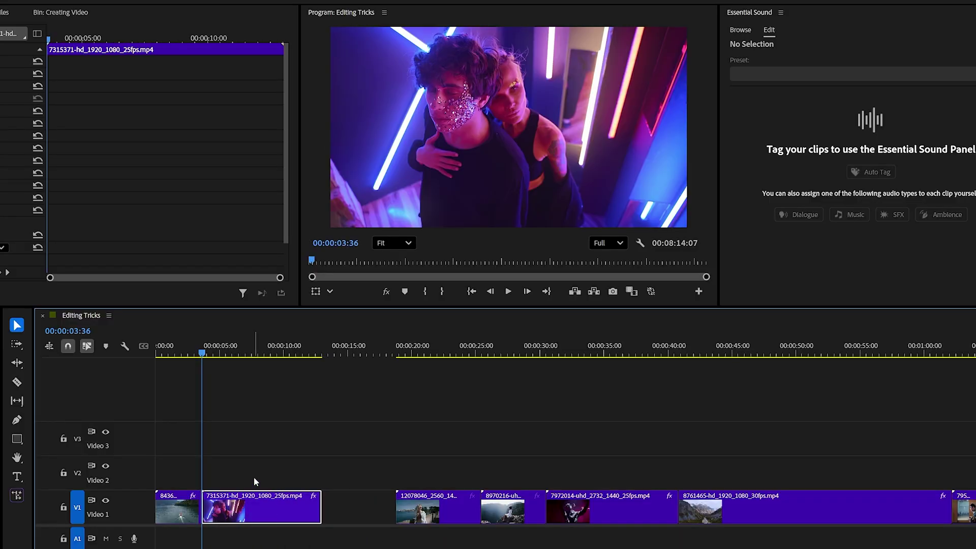
key("ctrl+z")
key("ctrl+z")
key("ctrl+z")
- Ripple-trim the first clip's end with W and the 7315371 clip's start with Q
left_click(219, 502)
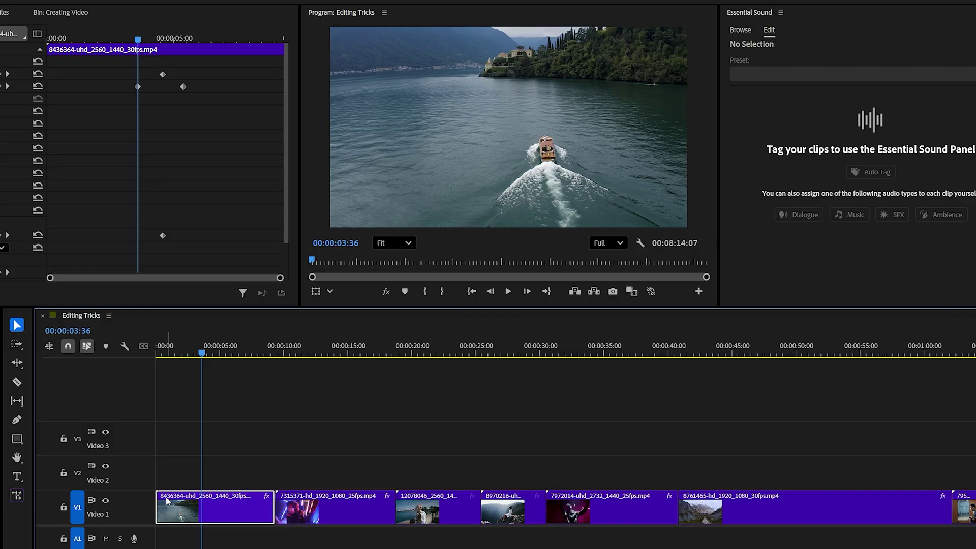
key("w")
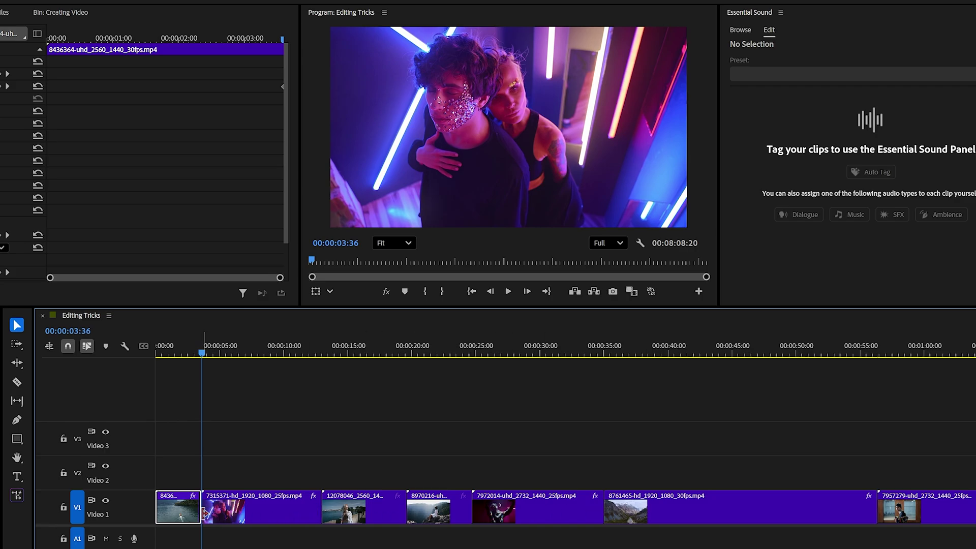
left_click(259, 508)
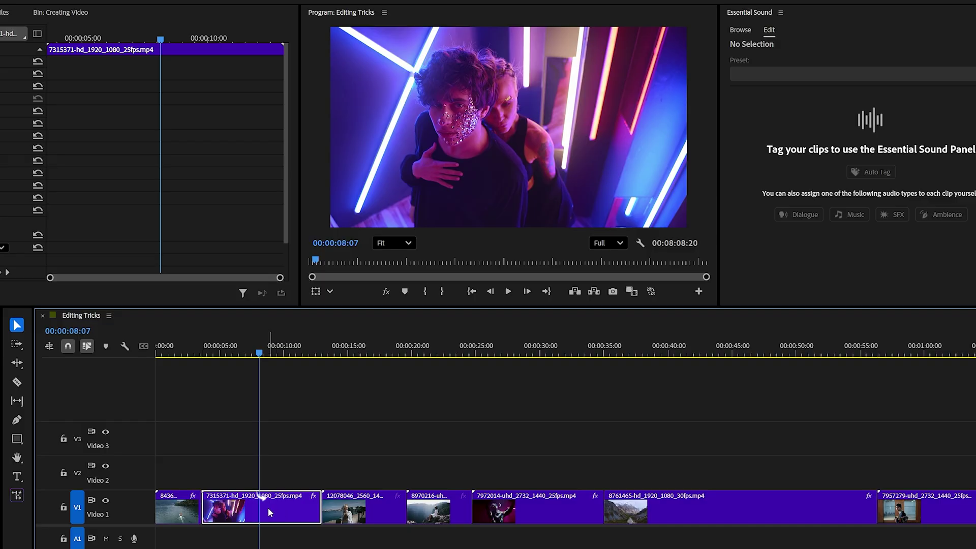
key("q")
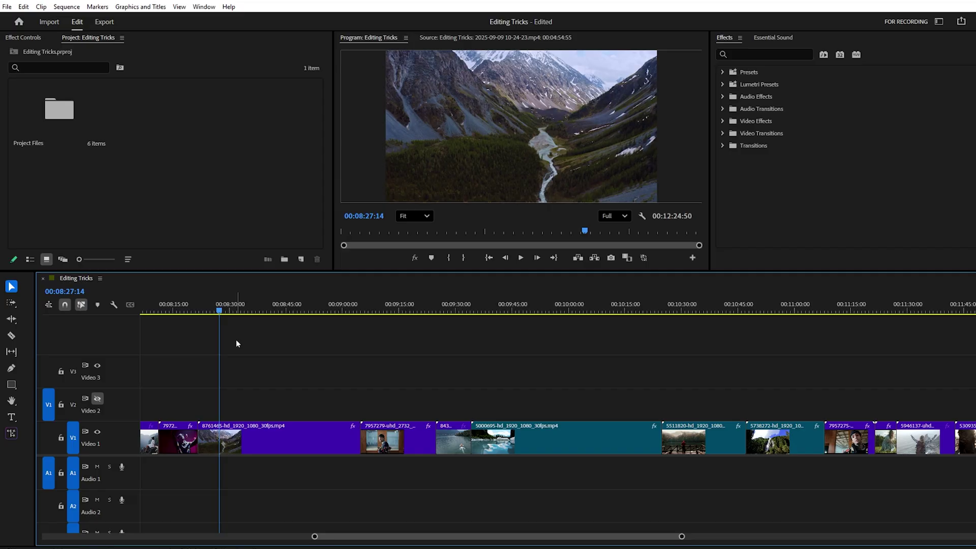
key("space")
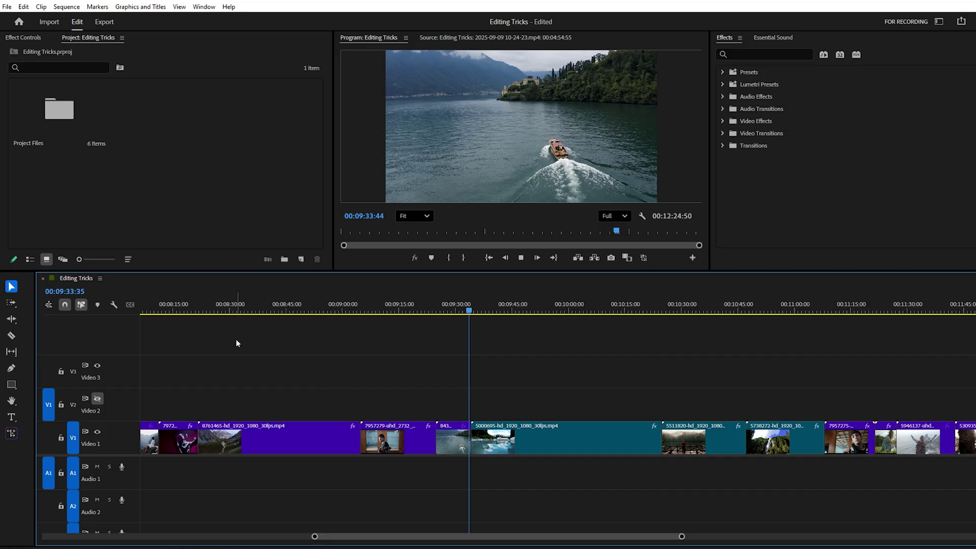
key("j")
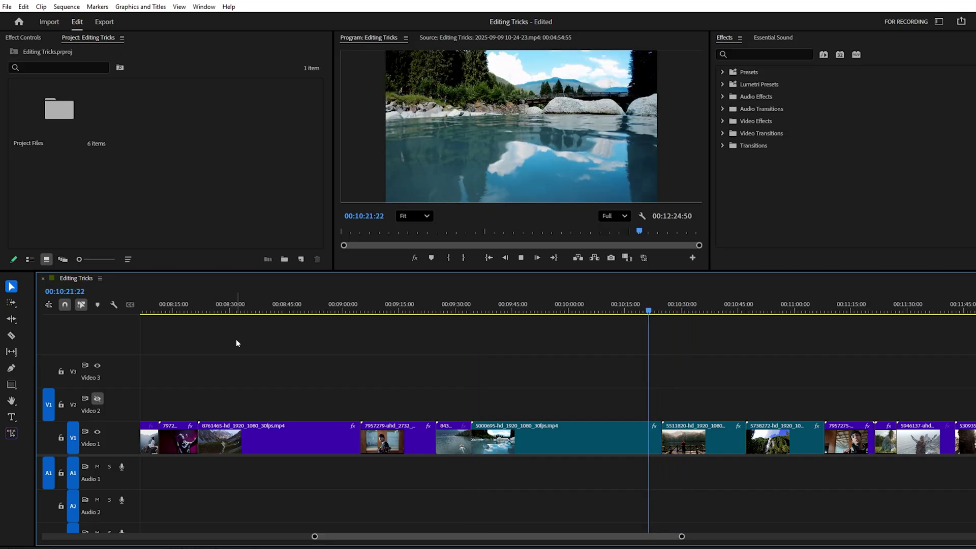
key("j")
key("k")
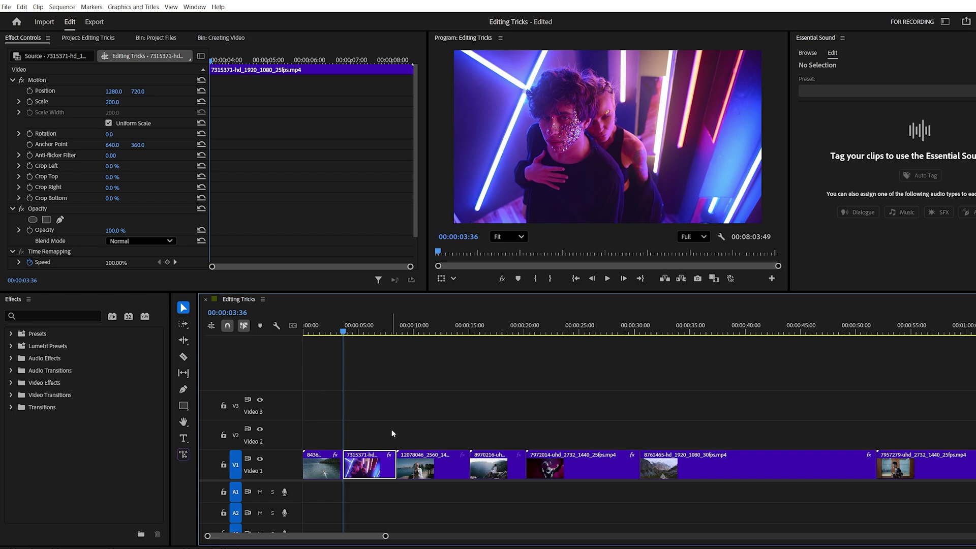
- In Keyboard Shortcuts, search 'keyframe temporal' and assign F2 and F1 to the two Ease interpolation commands
left_click(22, 6)
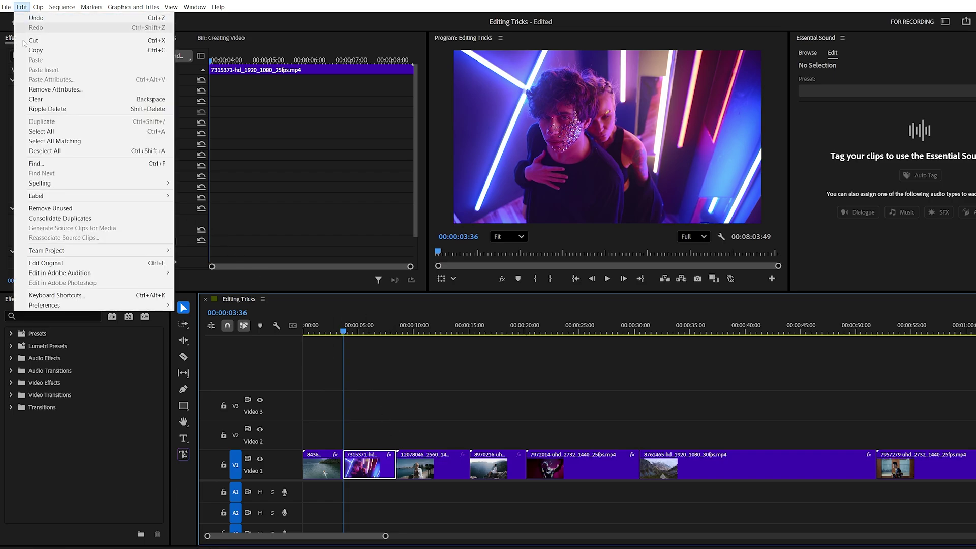
left_click(54, 295)
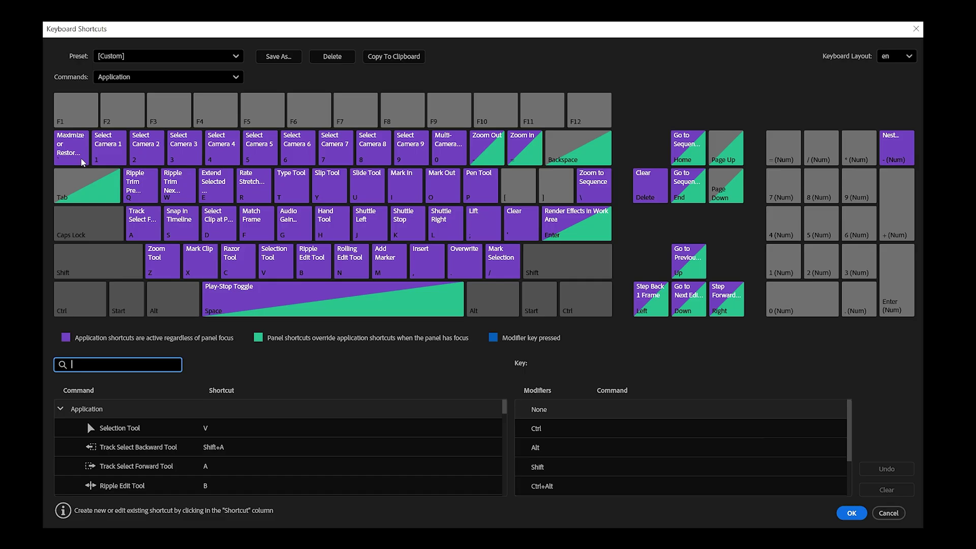
type("keyframe t")
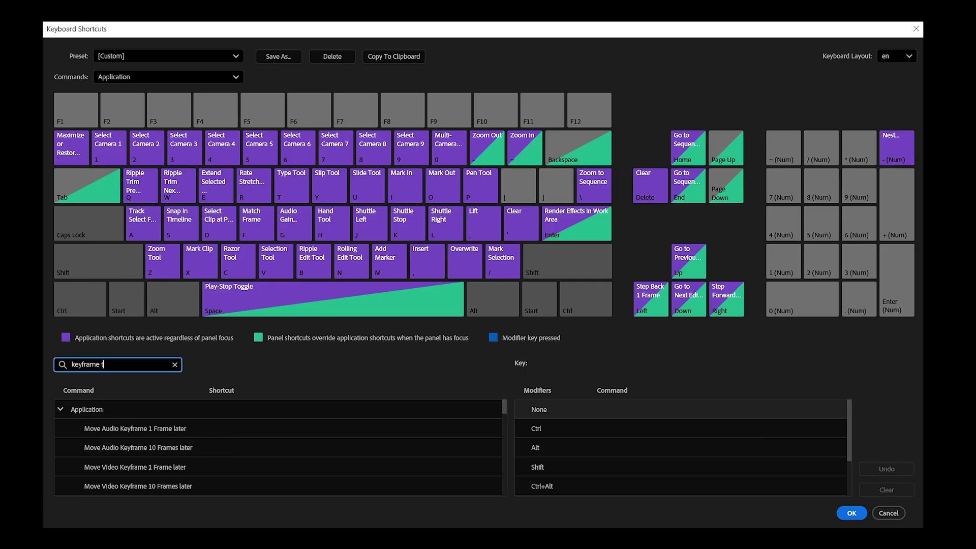
type("emporal")
scroll(204, 415, "down", 3)
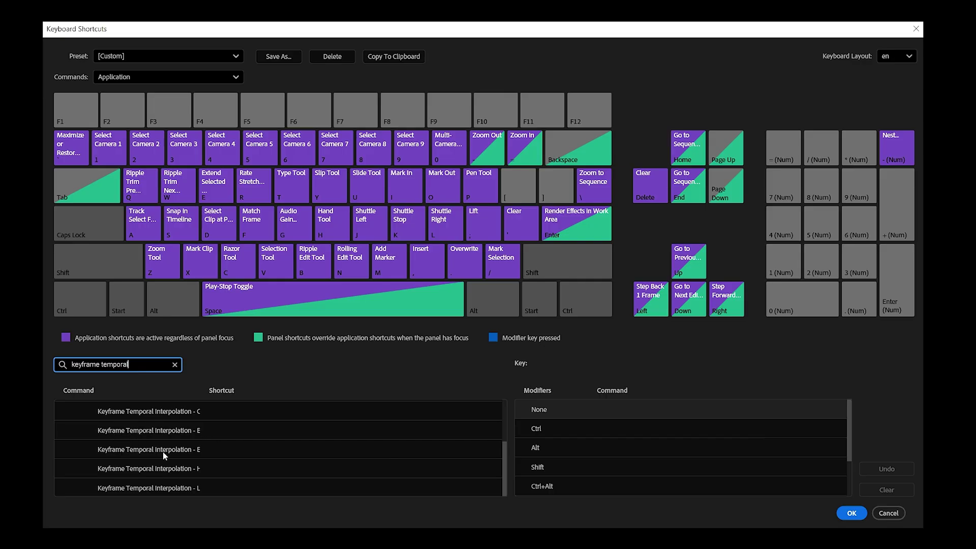
left_click(221, 431)
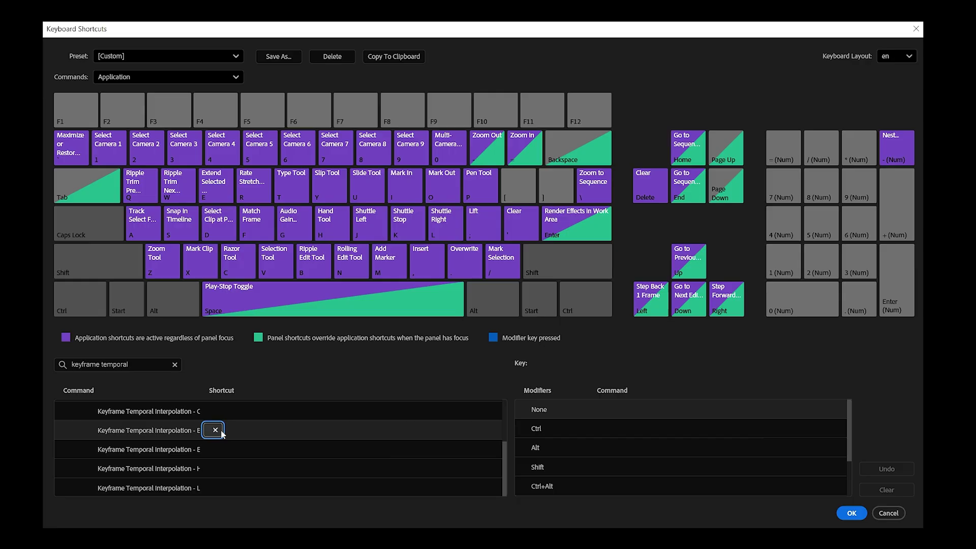
key("F2")
left_click(223, 449)
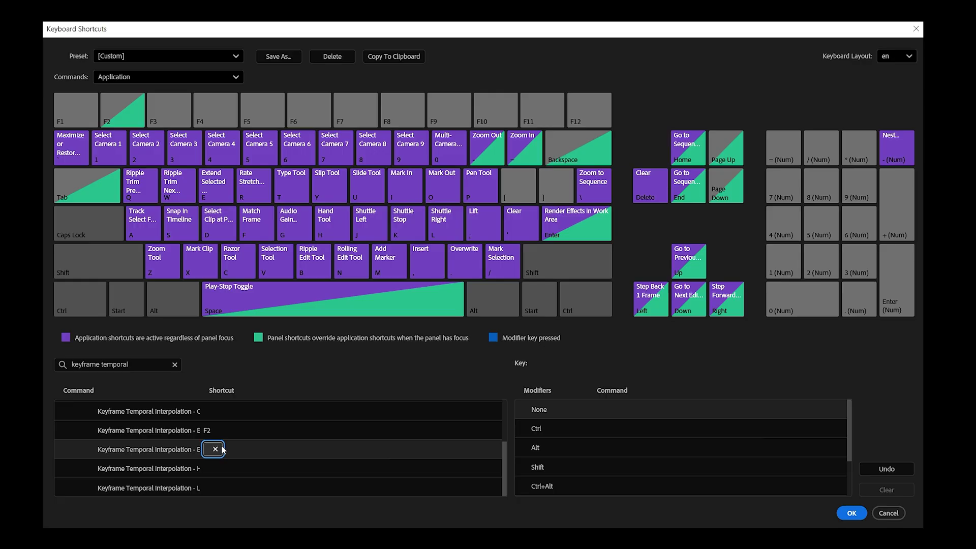
key("F1")
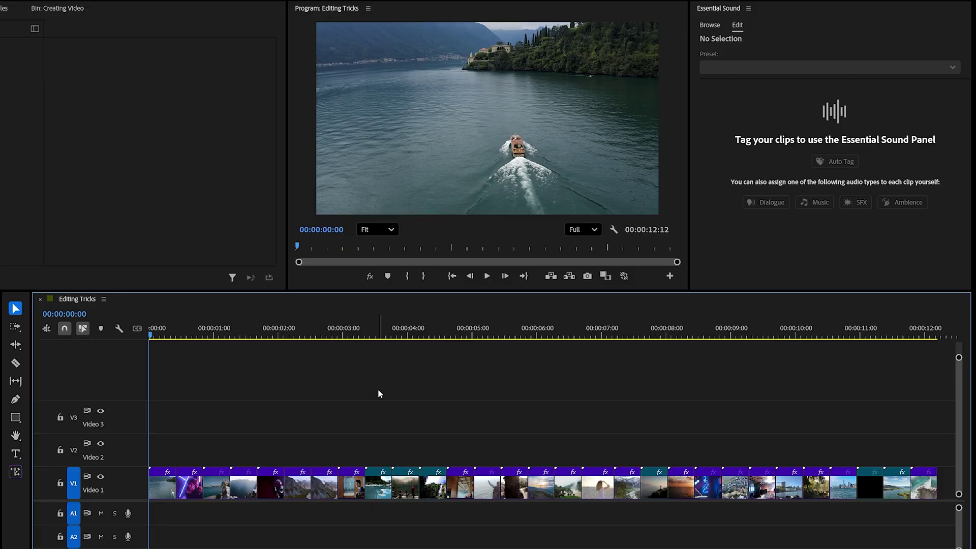
key("Right")
key("Right")
key("Right")
key("Right")
key("Right")
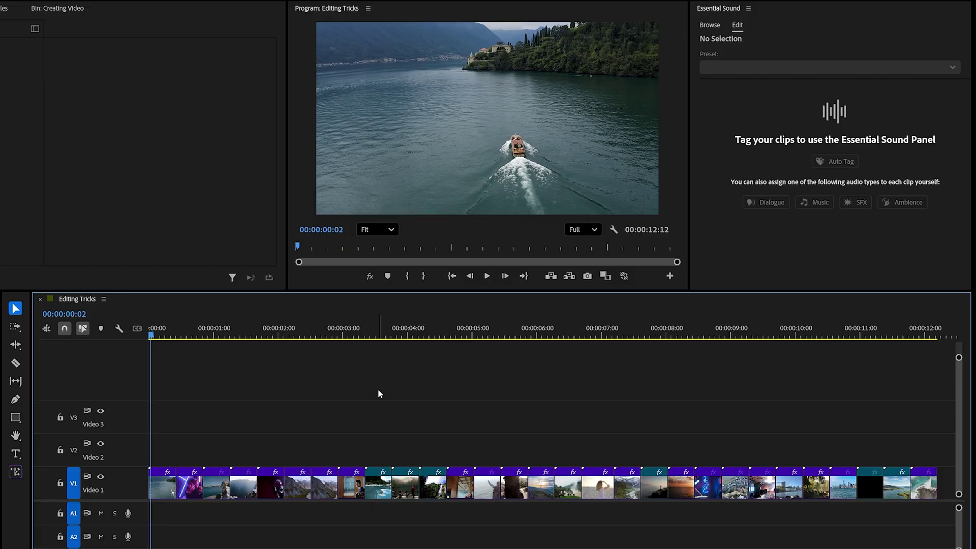
key("Right")
key("Right")
key("Right")
key("Right")
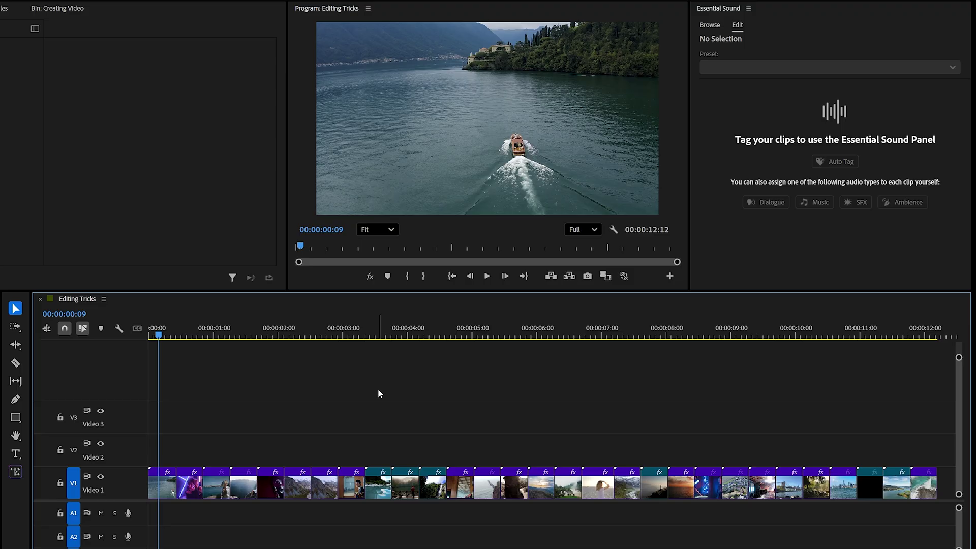
key("Right")
key("Right")
key("w")
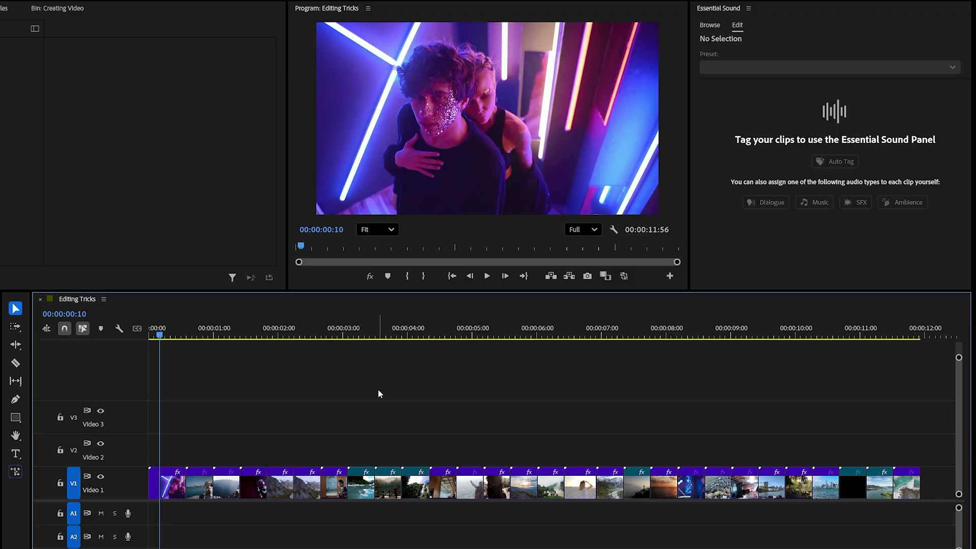
key("Right")
key("Right")
key("Right")
key("Right")
key("Right")
key("Right")
key("Right")
key("Right")
key("Right")
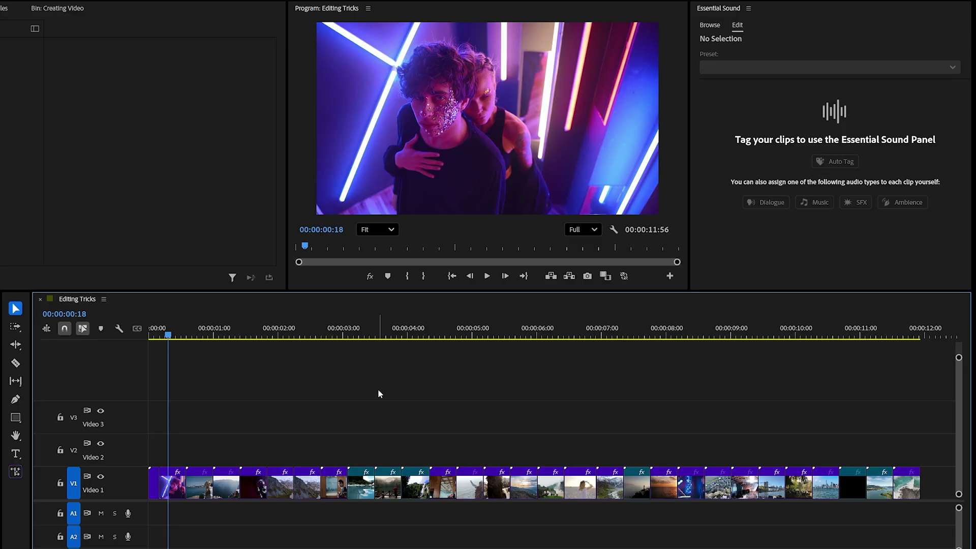
key("w")
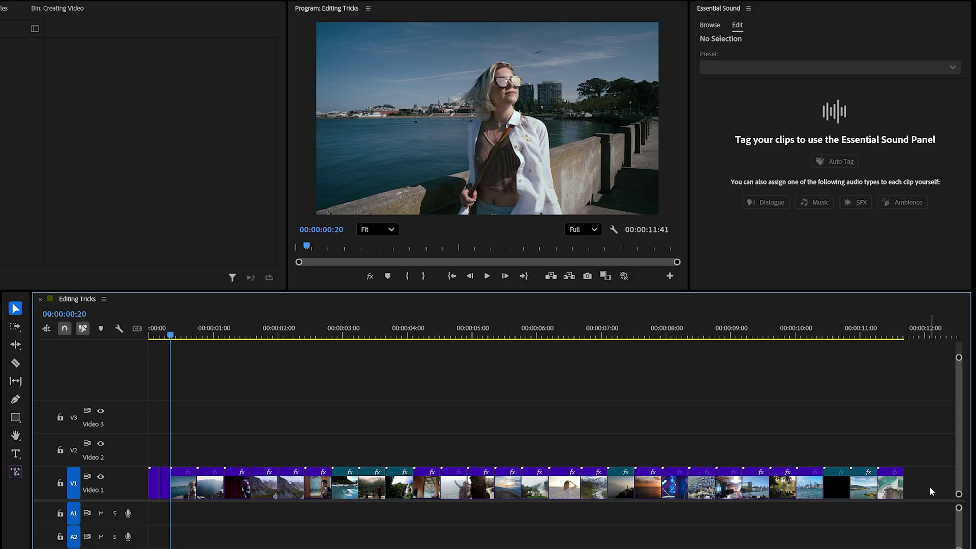
key("ctrl+z")
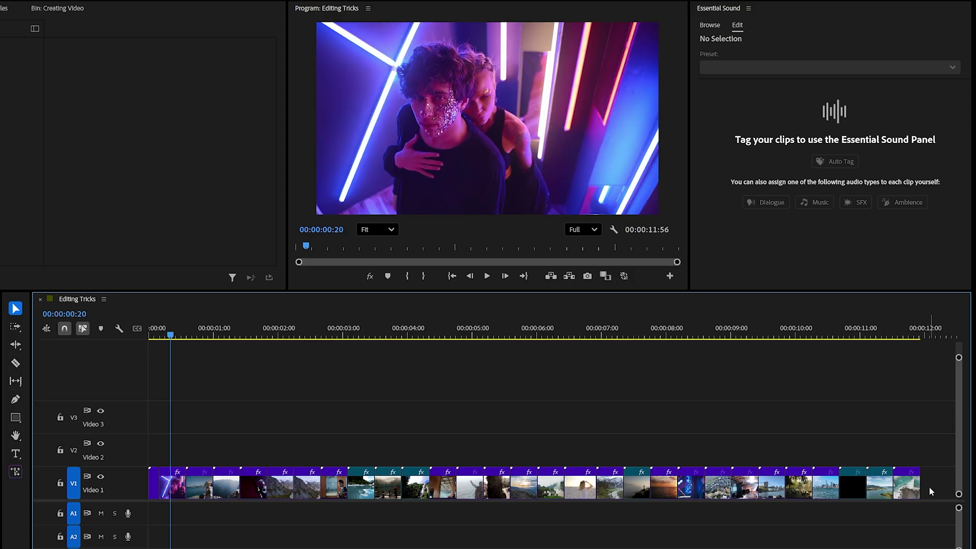
key("ctrl+z")
- Set all Video 1 clips to one duration with a final digit of 1, then Close Gap
left_click_drag(944, 457, 153, 495)
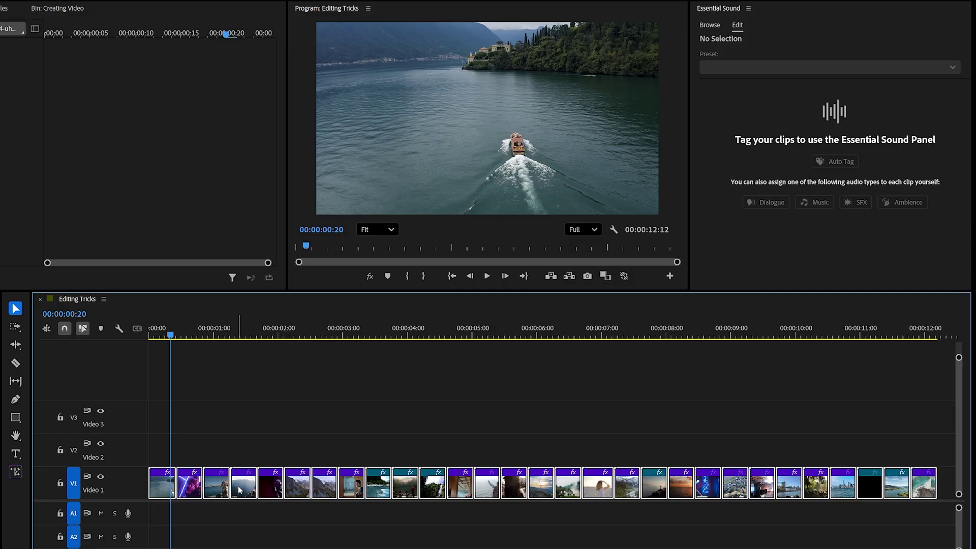
right_click(239, 486)
left_click(326, 305)
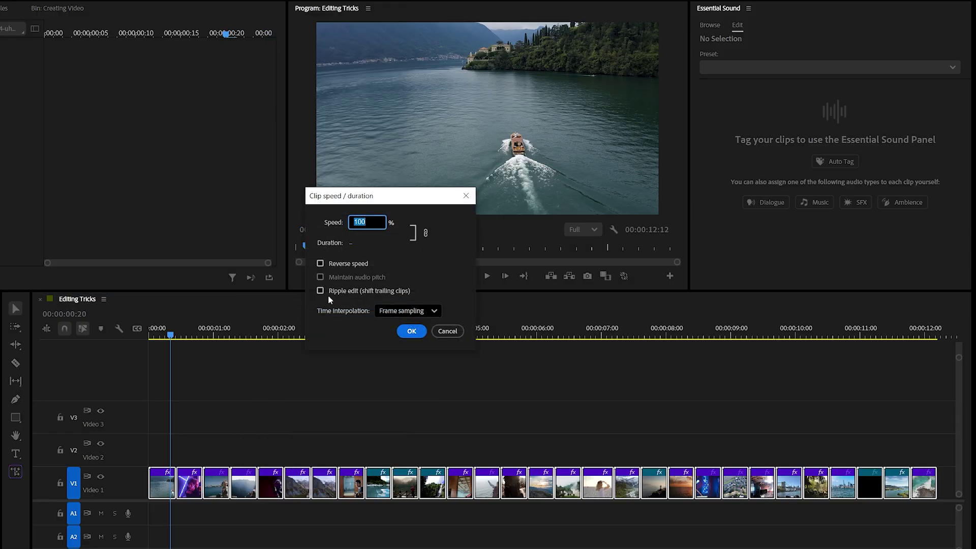
left_click(354, 243)
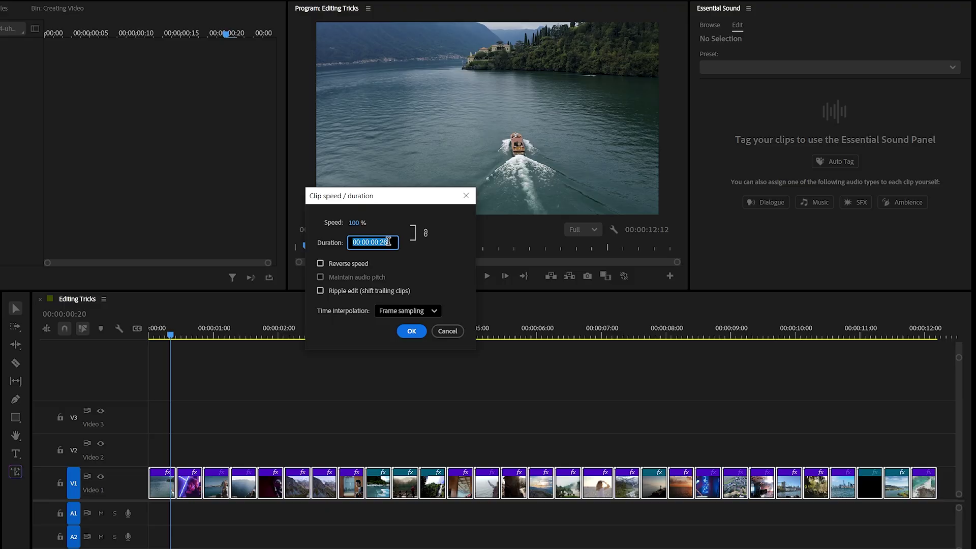
left_click(392, 242)
key("BackSpace")
key("BackSpace")
type("10")
left_click(412, 332)
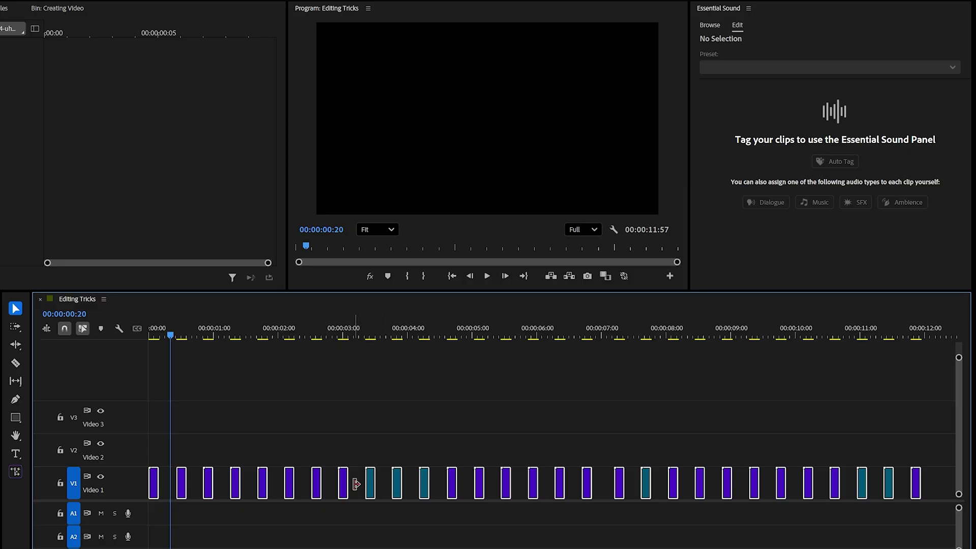
left_click(70, 6)
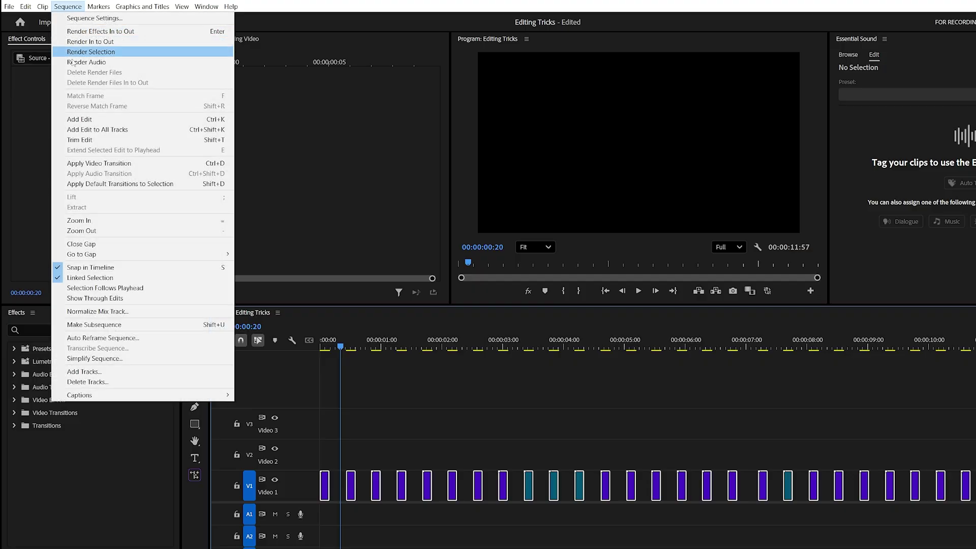
left_click(81, 244)
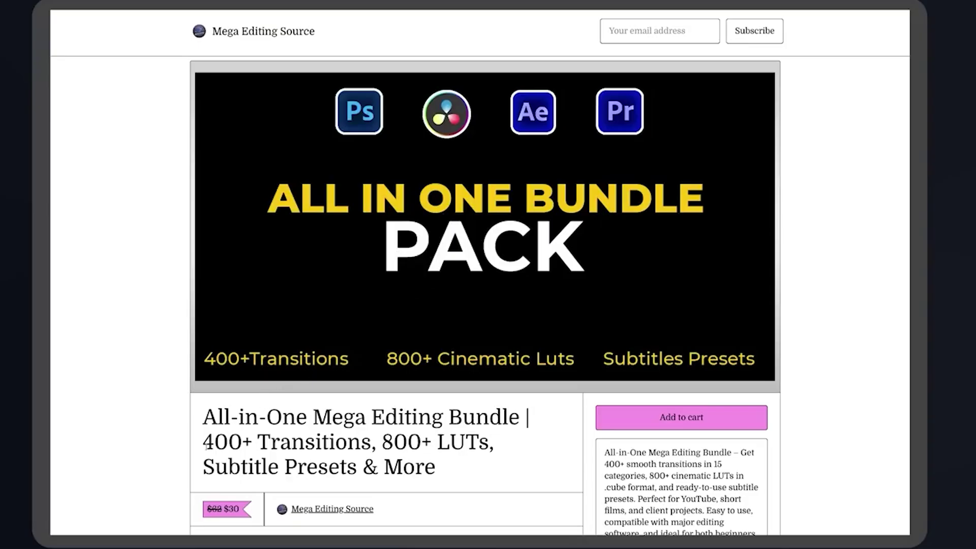
left_click_drag(211, 444, 339, 442)
left_click(387, 443)
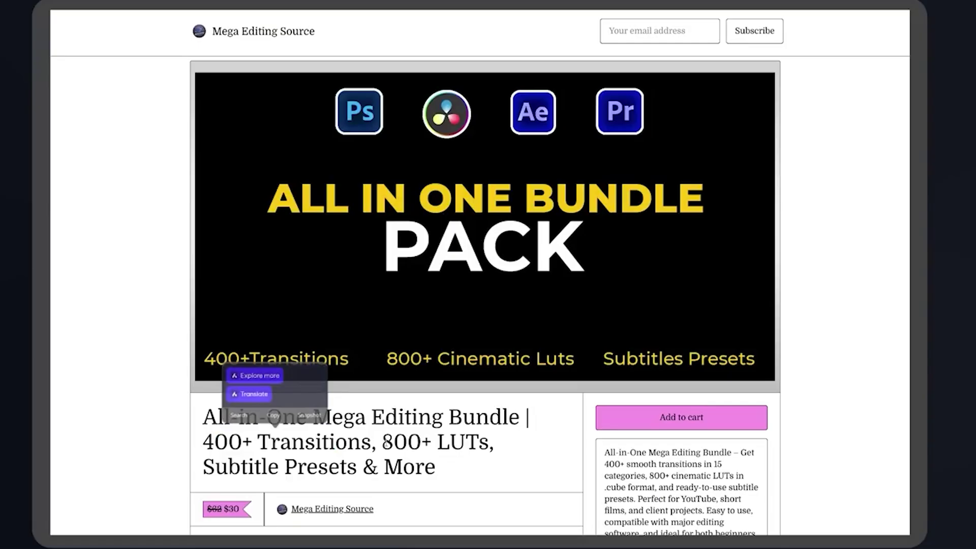
scroll(379, 446, "down", 1)
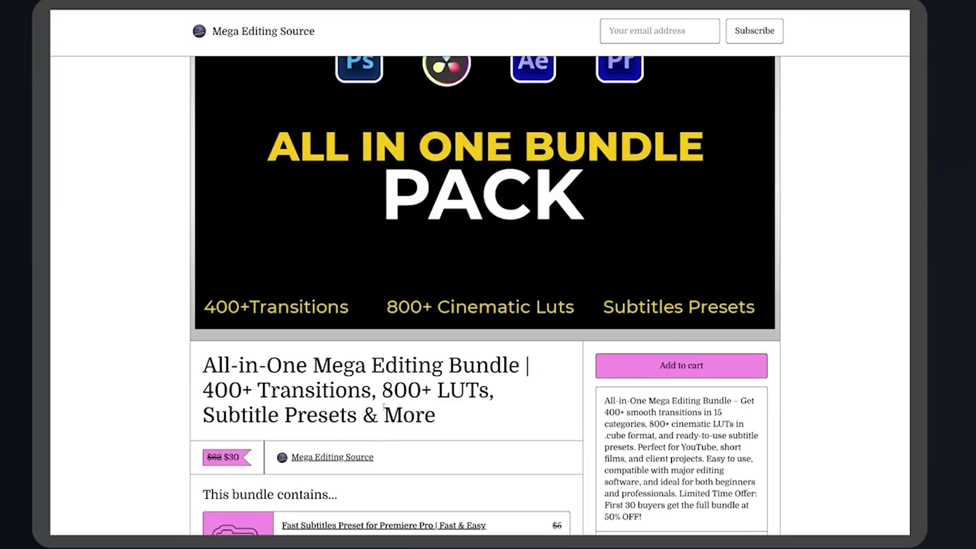
left_click_drag(382, 394, 489, 396)
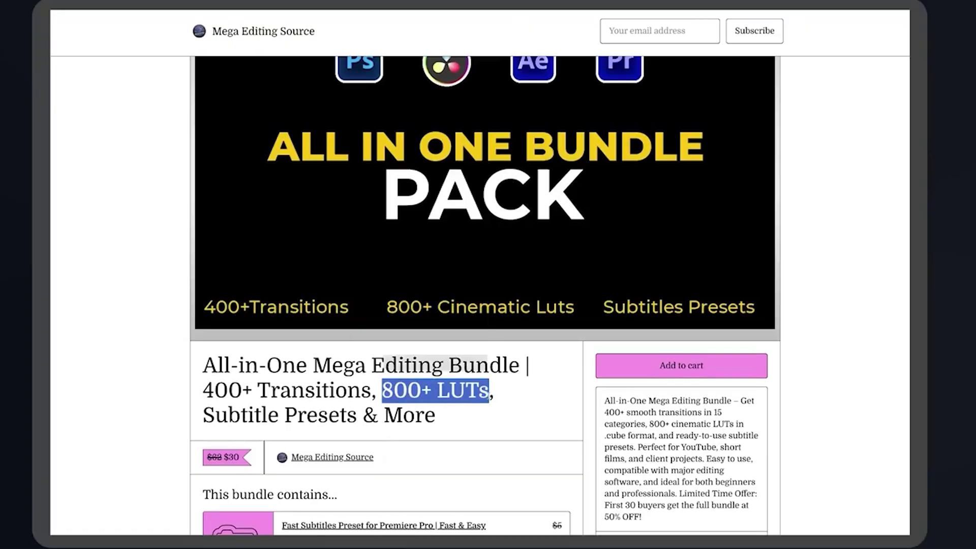
left_click_drag(207, 414, 437, 418)
left_click(450, 424)
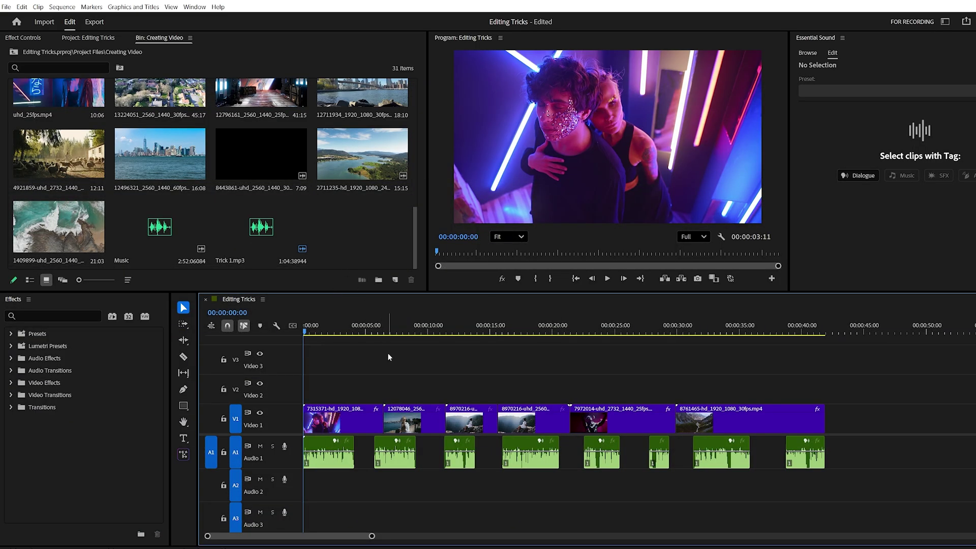
- Place Music on Audio 2 at the sequence start and trim its end to the last clip's end
left_click_drag(148, 230, 305, 484)
left_click_drag(307, 333, 809, 378)
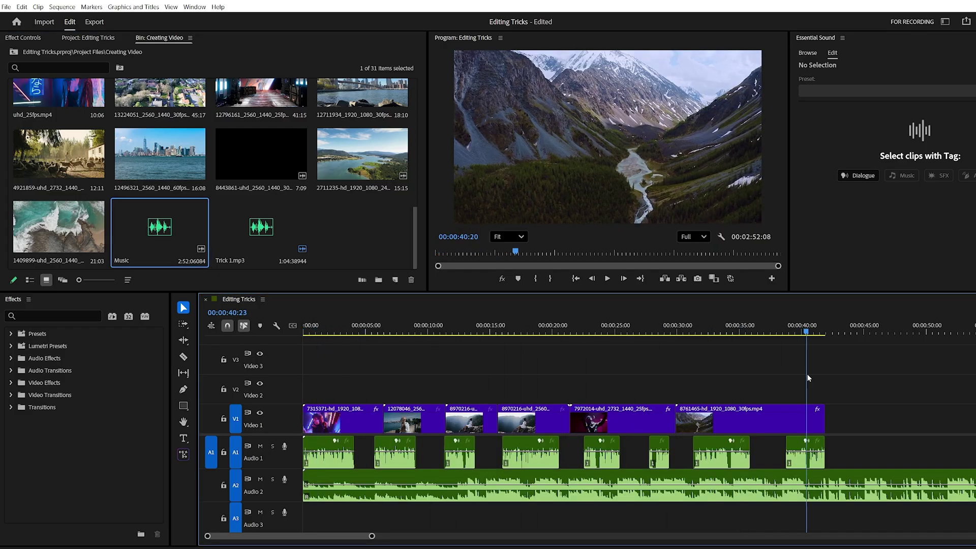
key("Down")
left_click(539, 486)
key("w")
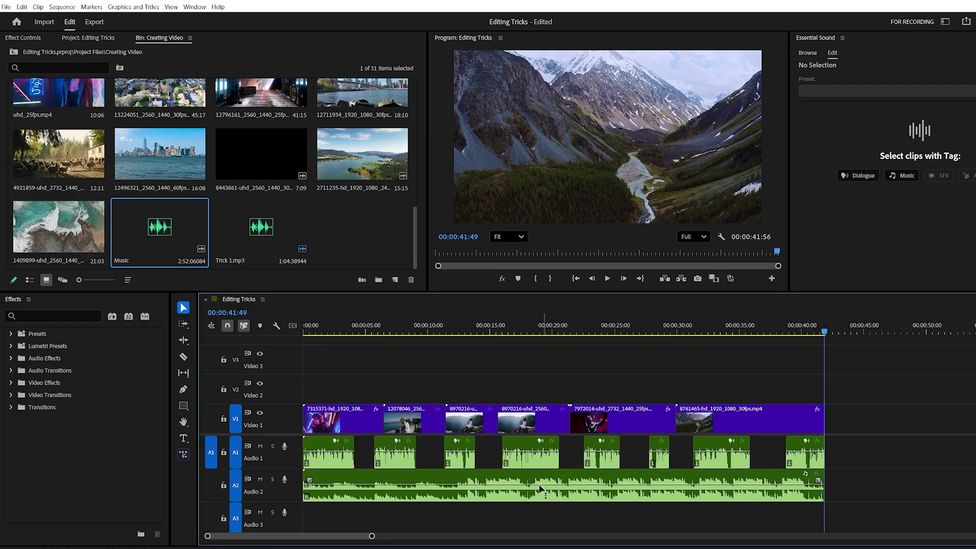
- Split the Music clip at 00:00:05:39 and again, then undo the extra cut
left_click(328, 489)
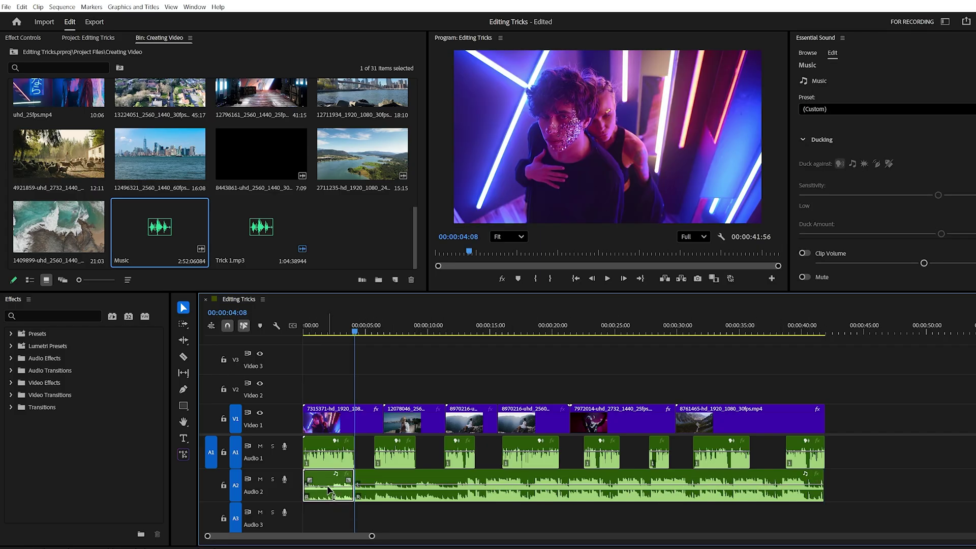
left_click_drag(355, 333, 445, 333)
key("ctrl+k")
left_click(395, 488)
key("ctrl+k")
left_click(471, 483)
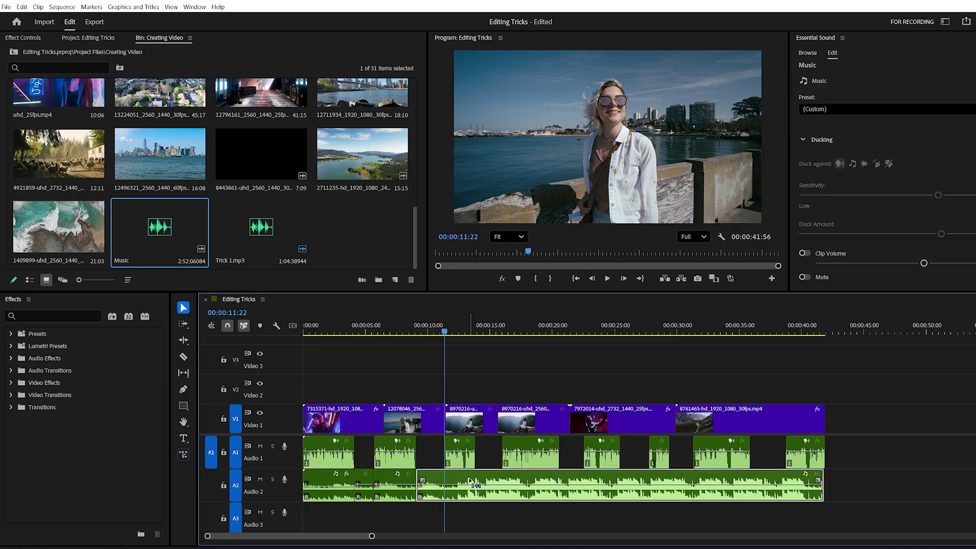
key("ctrl+z")
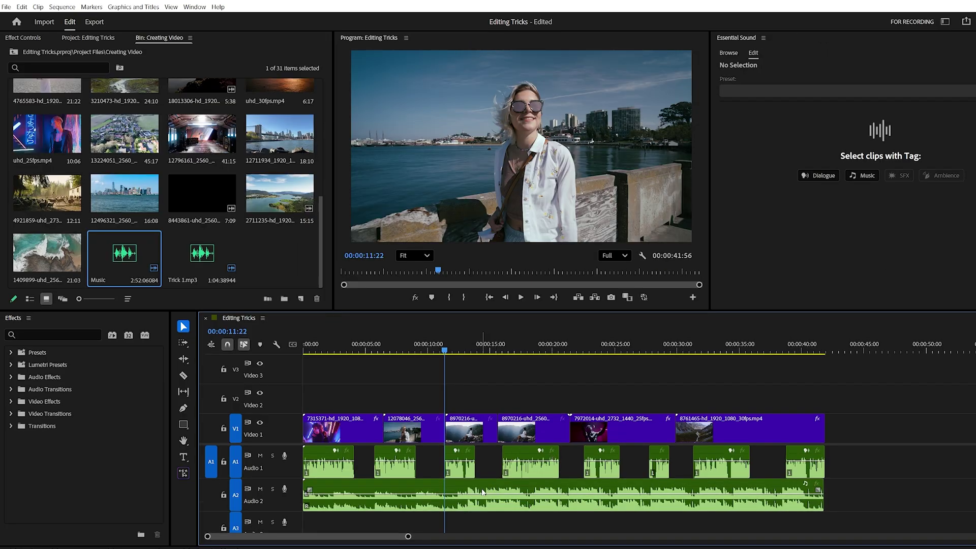
- In Essential Sound, enable ducking on the Music clip, generate keyframes, and set Clip Volume to -8.5 dB
left_click(482, 491)
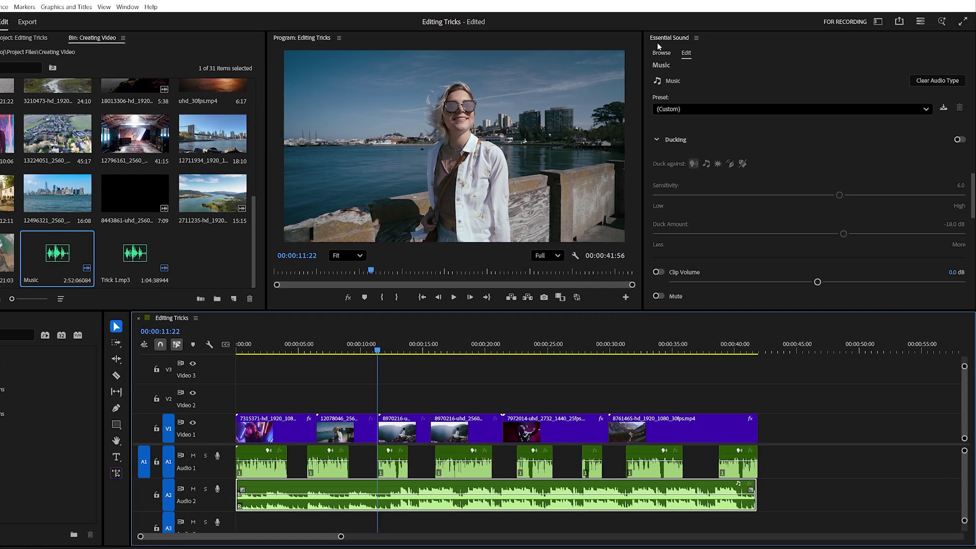
left_click(128, 7)
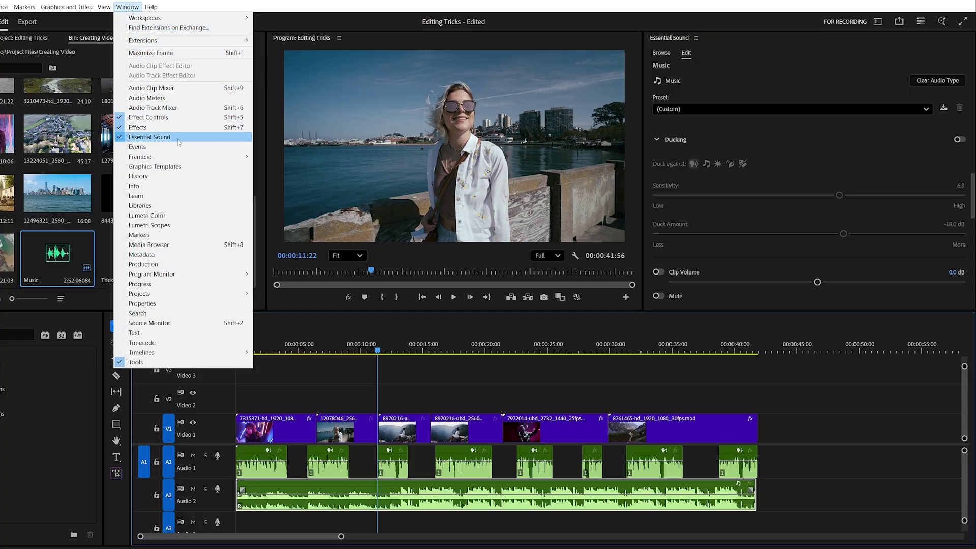
left_click(149, 137)
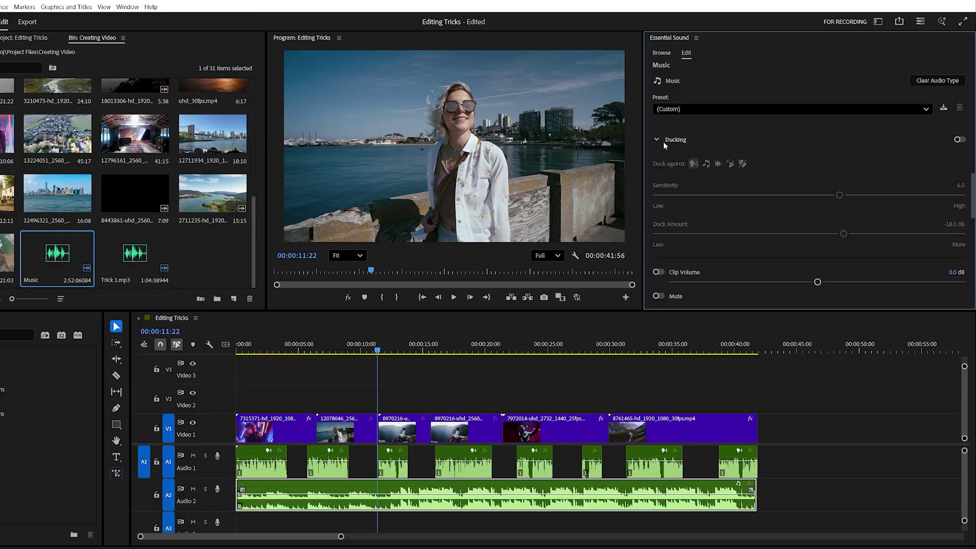
left_click(960, 140)
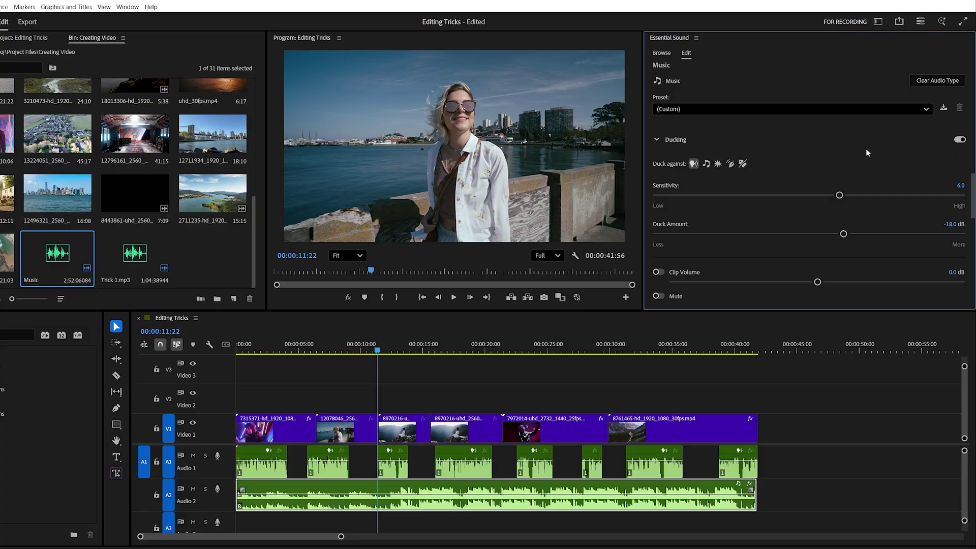
scroll(861, 152, "down", 3)
left_click(827, 227)
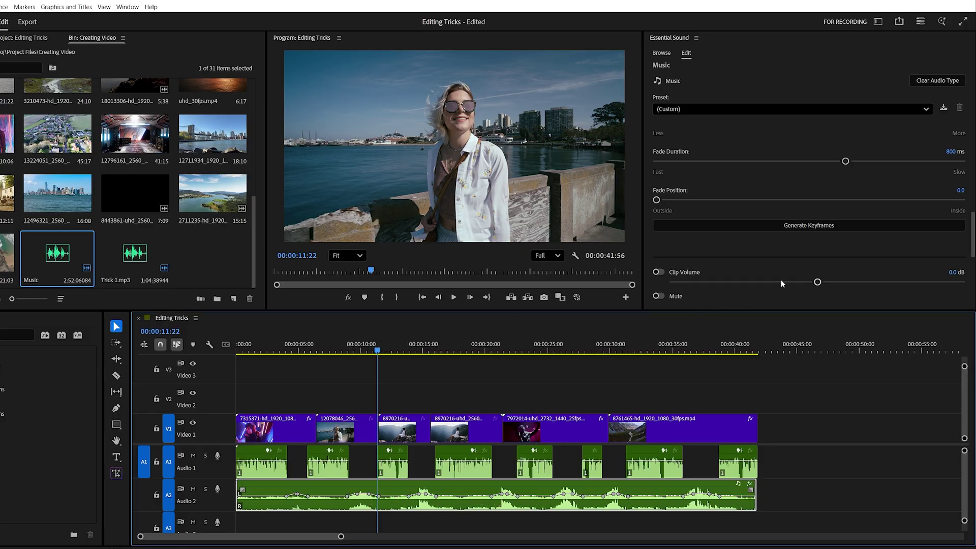
left_click_drag(817, 282, 781, 289)
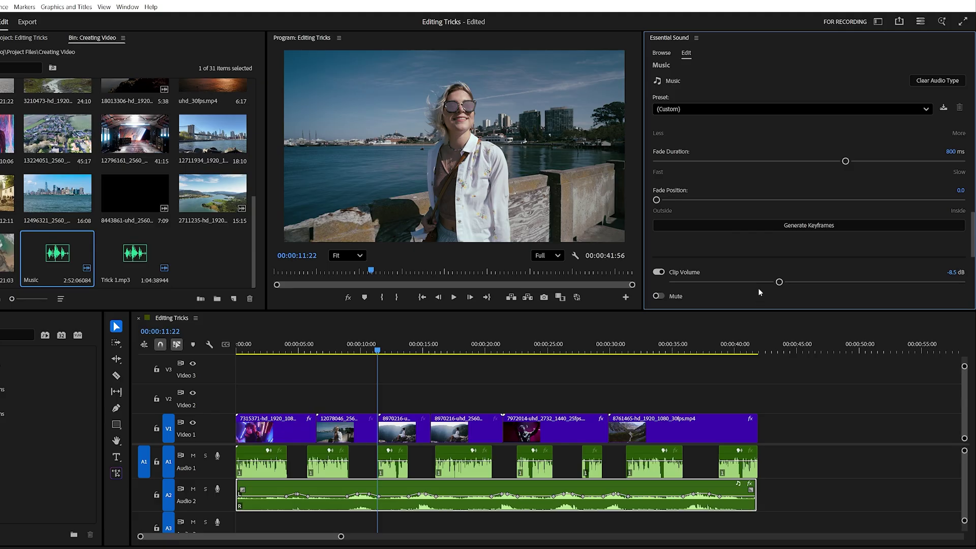
- Select all Audio 1 clips, run Enhance Speech, and lower the Mix Amount to 5.3
left_click_drag(812, 455, 265, 454)
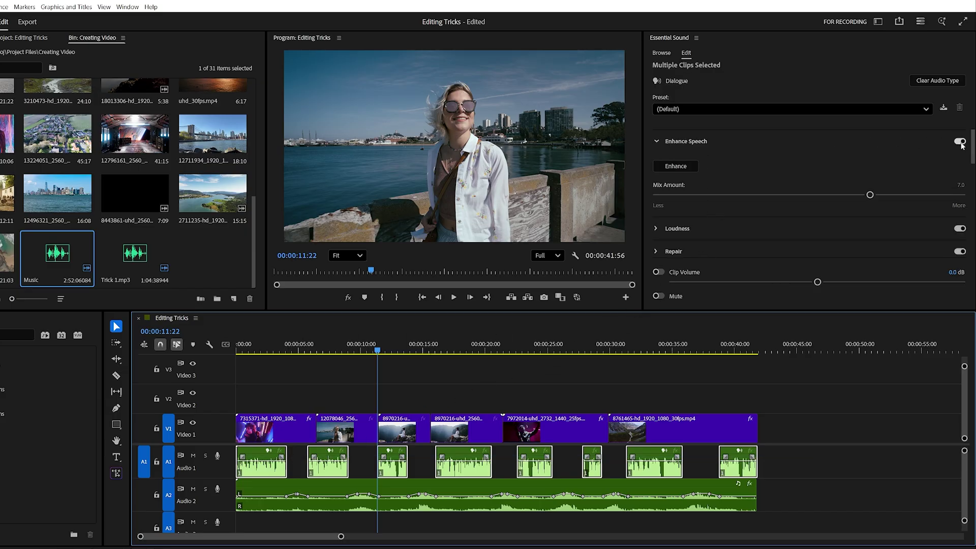
left_click(693, 166)
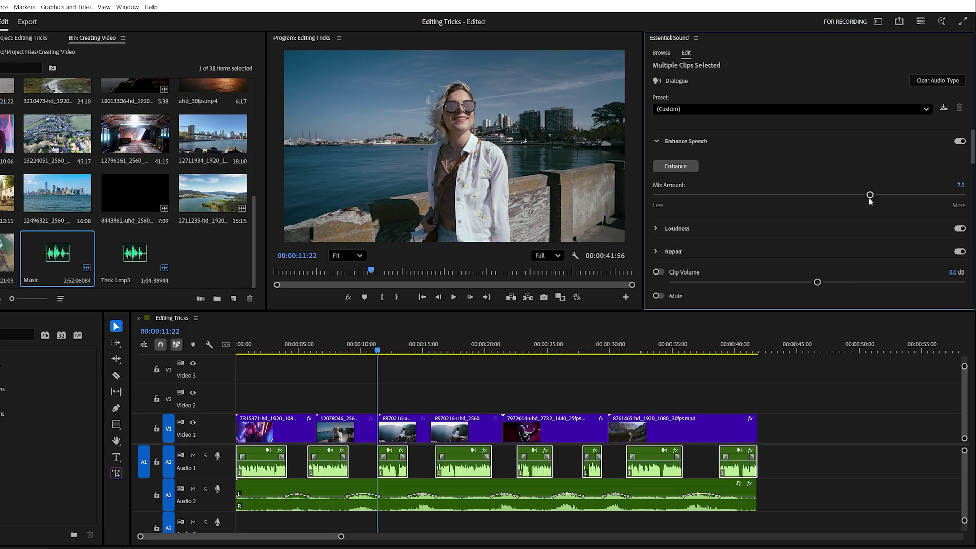
left_click_drag(871, 198, 829, 197)
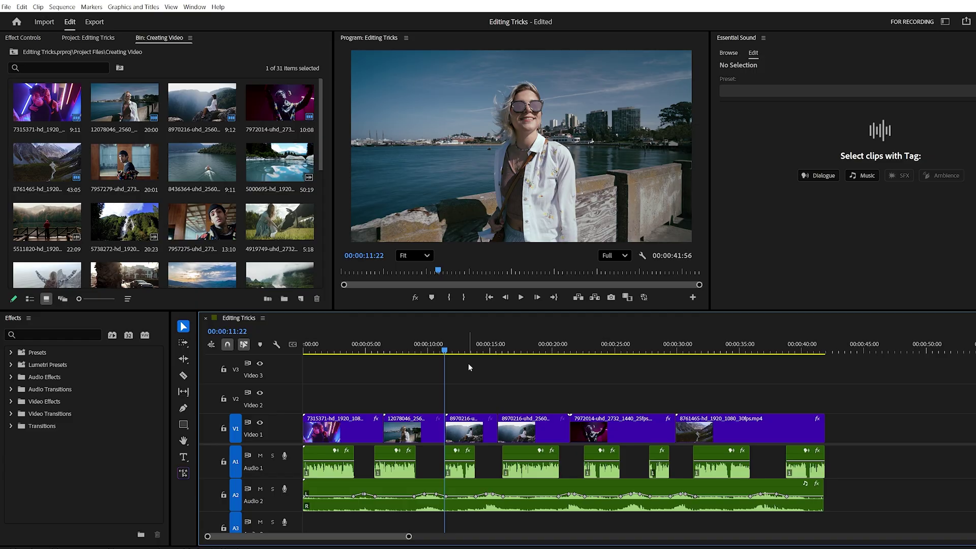
- Open the Export page and keep H.264 as the format
left_click(93, 22)
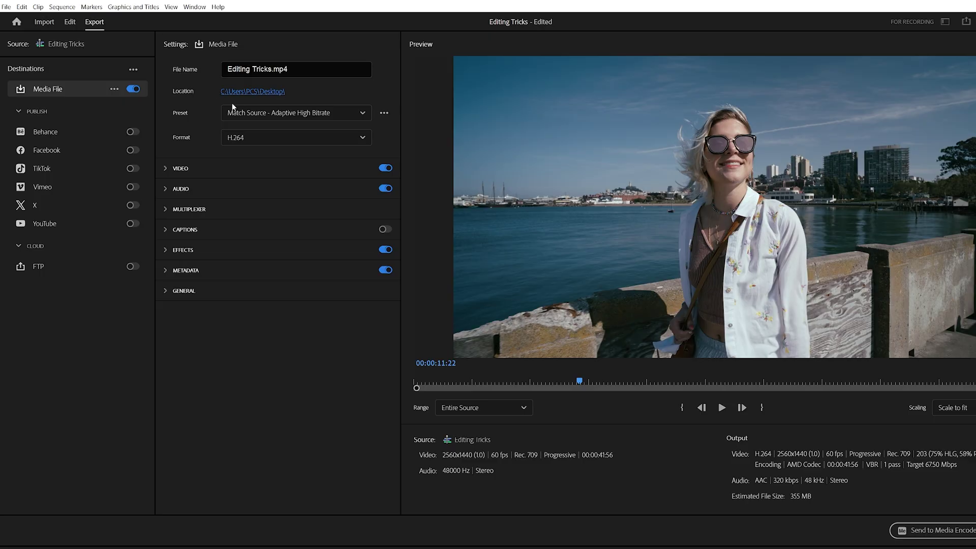
left_click(263, 139)
left_click(276, 356)
- Expand Video, keep Frame Size at Quad HD (2560 x 1440), and reveal the More options
left_click(166, 171)
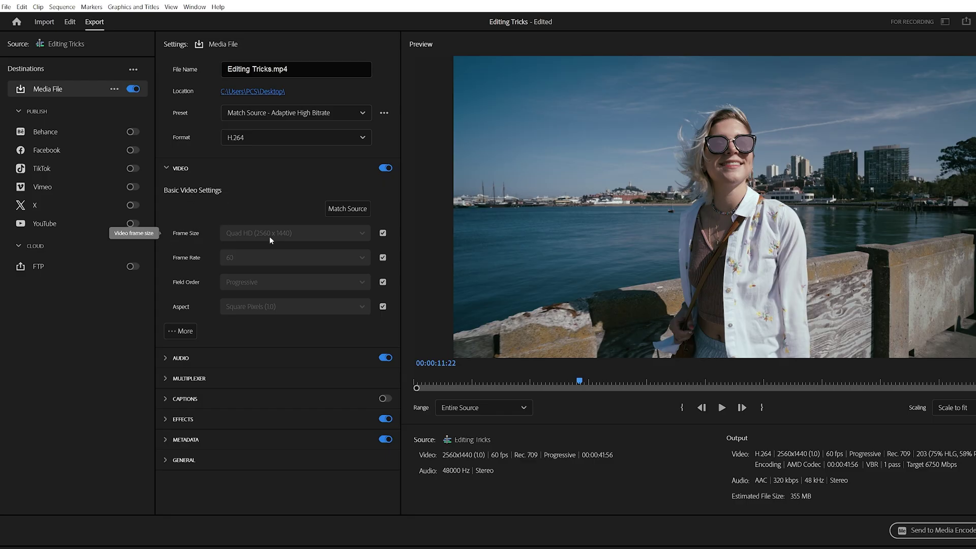
left_click(383, 233)
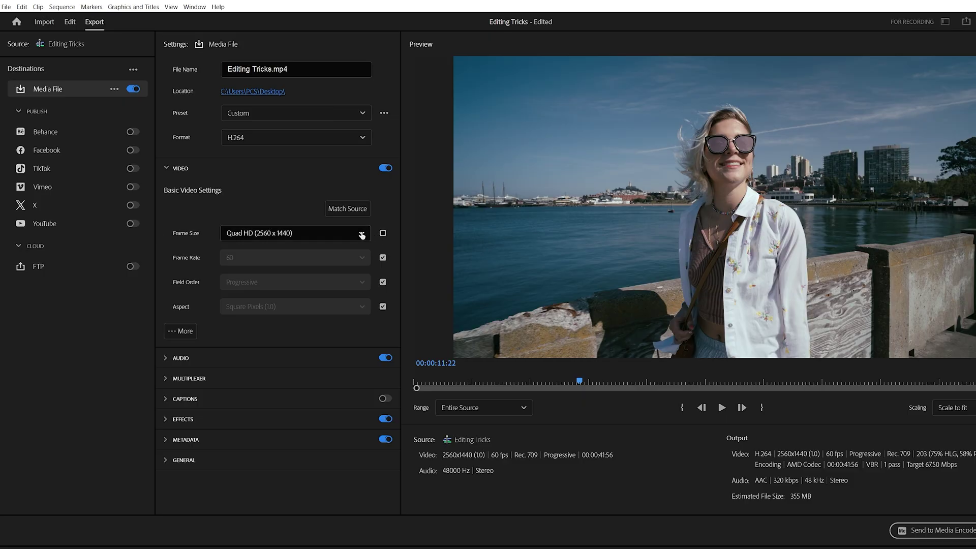
left_click(324, 236)
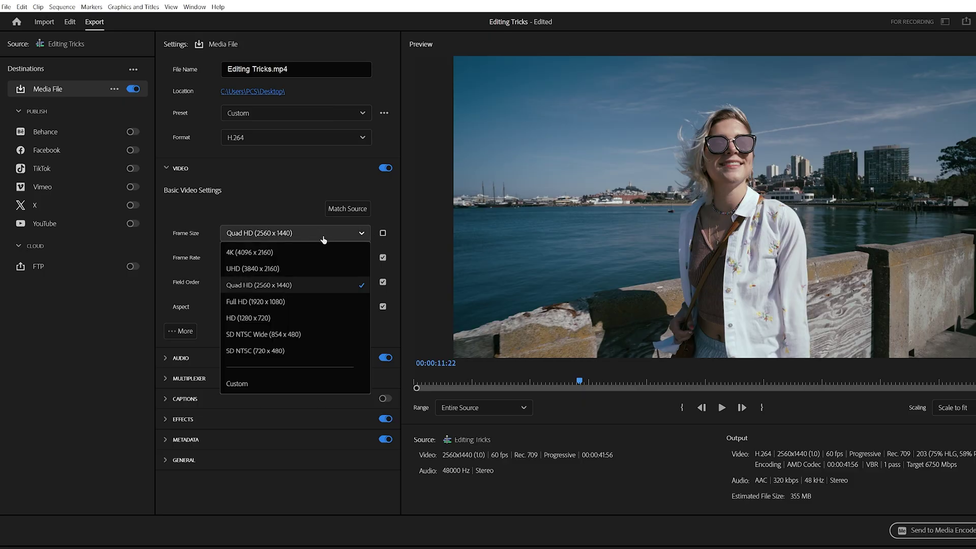
left_click(387, 227)
left_click(384, 234)
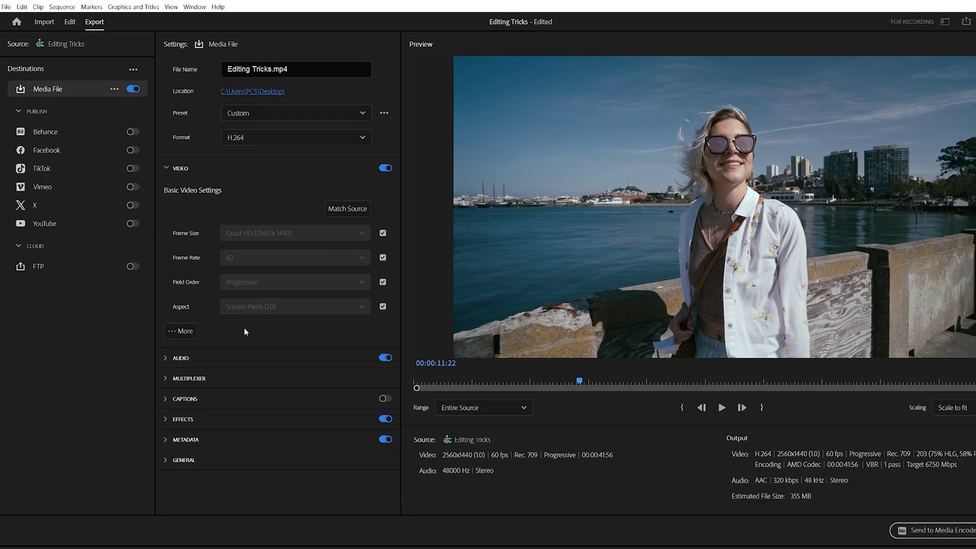
left_click(195, 335)
- Turn on Use Maximum Render Quality and keep Hardware Encoding
scroll(233, 339, "down", 1)
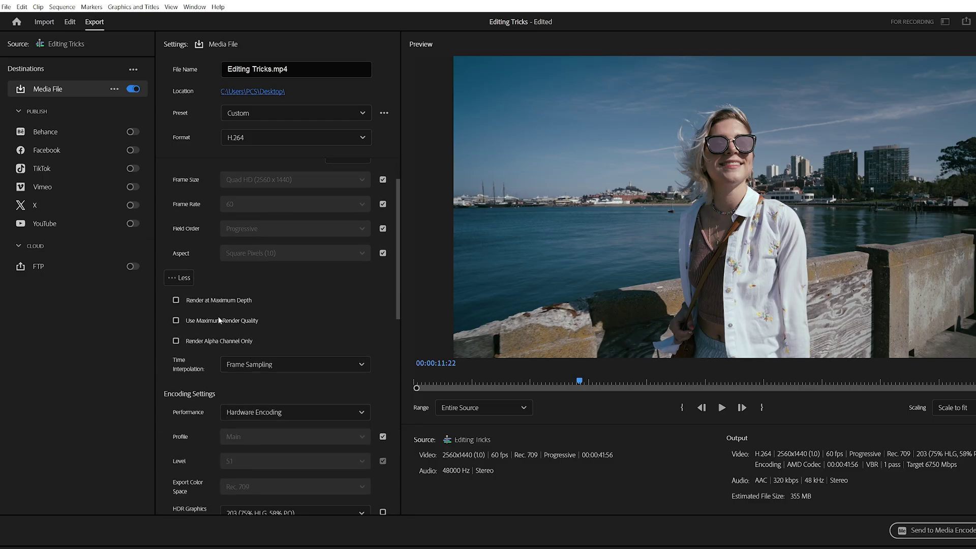
mouse_move(176, 306)
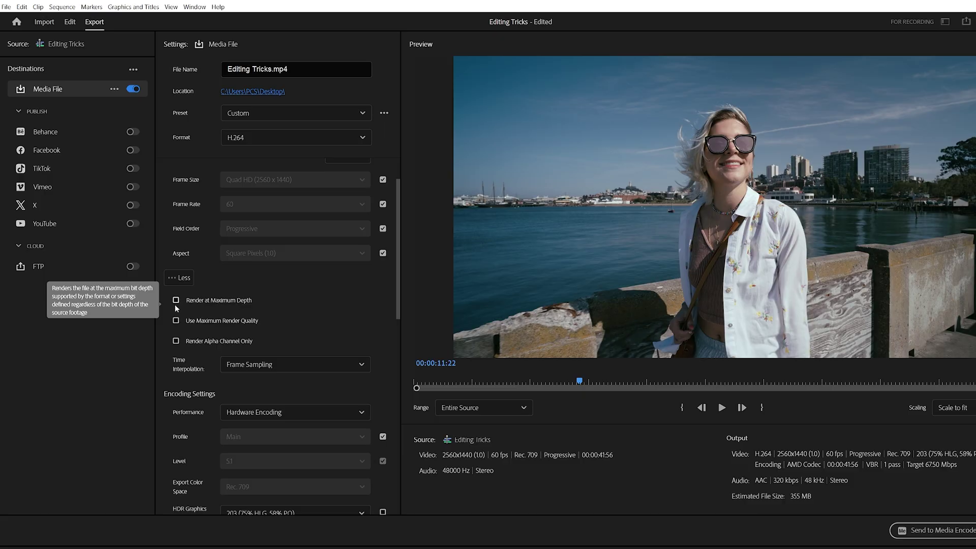
left_click(176, 320)
scroll(255, 384, "down", 3)
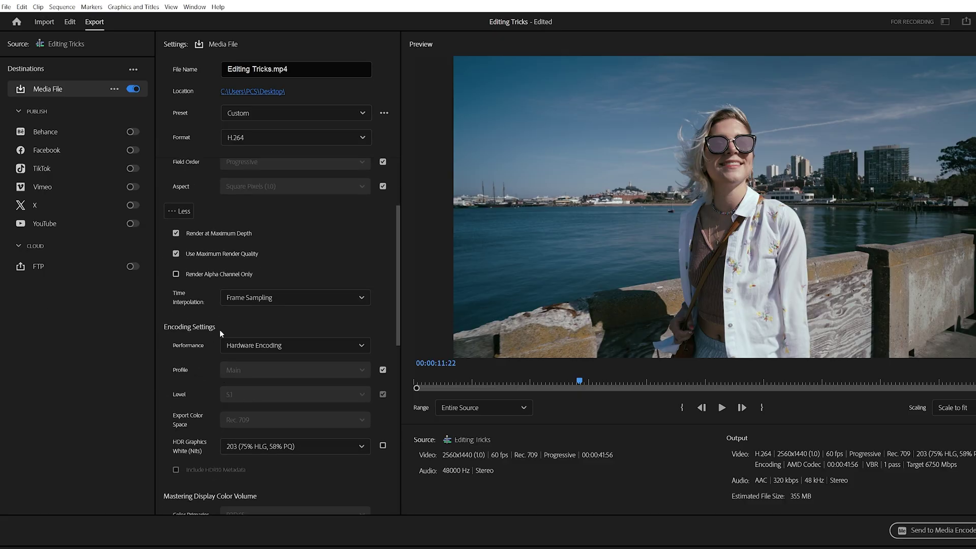
left_click(272, 346)
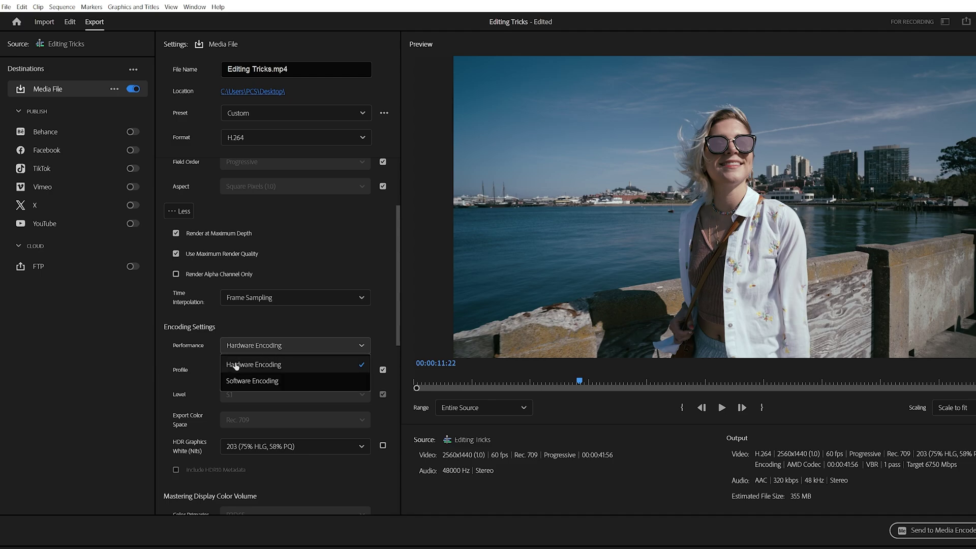
left_click(294, 365)
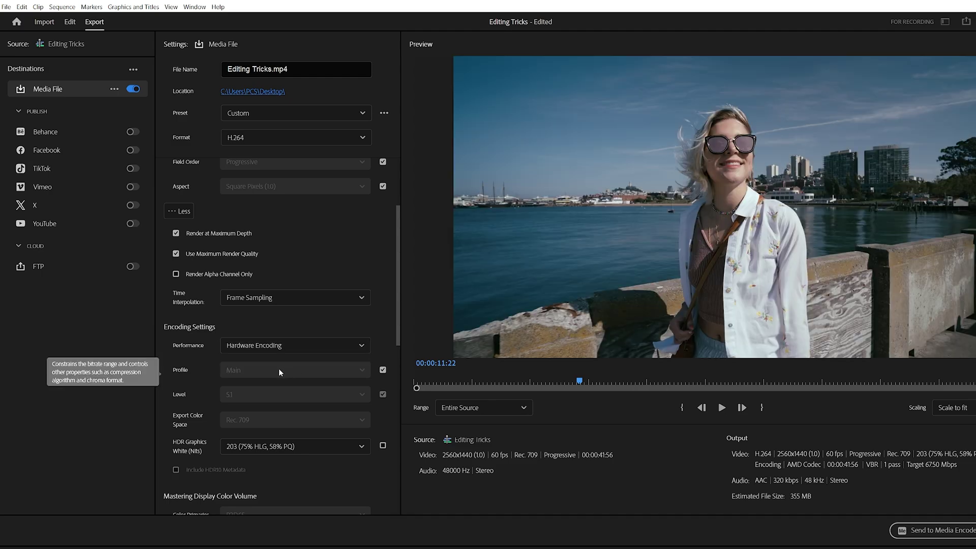
- Keep VBR, 1 pass bitrate encoding and set the Target Bitrate to 120 Mbps
scroll(276, 368, "down", 15)
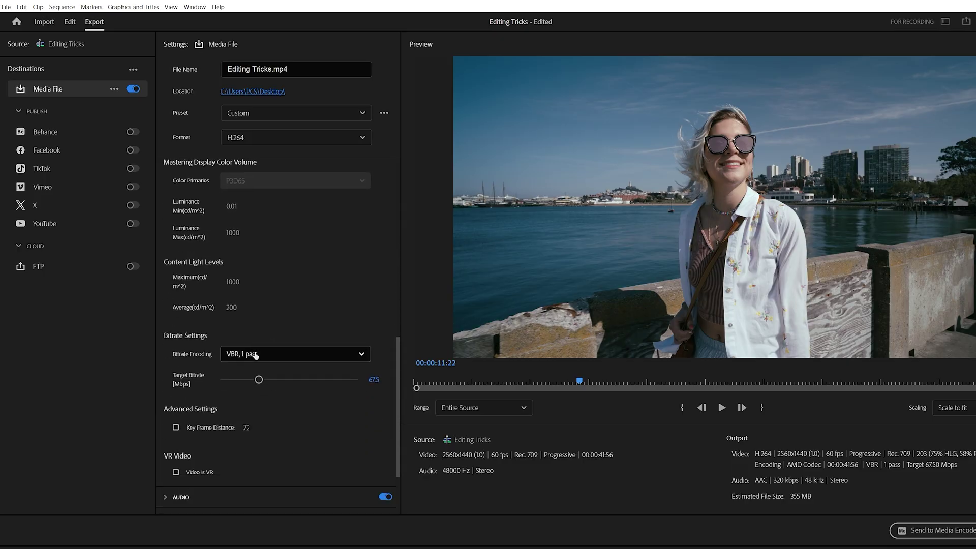
left_click(239, 351)
left_click(268, 388)
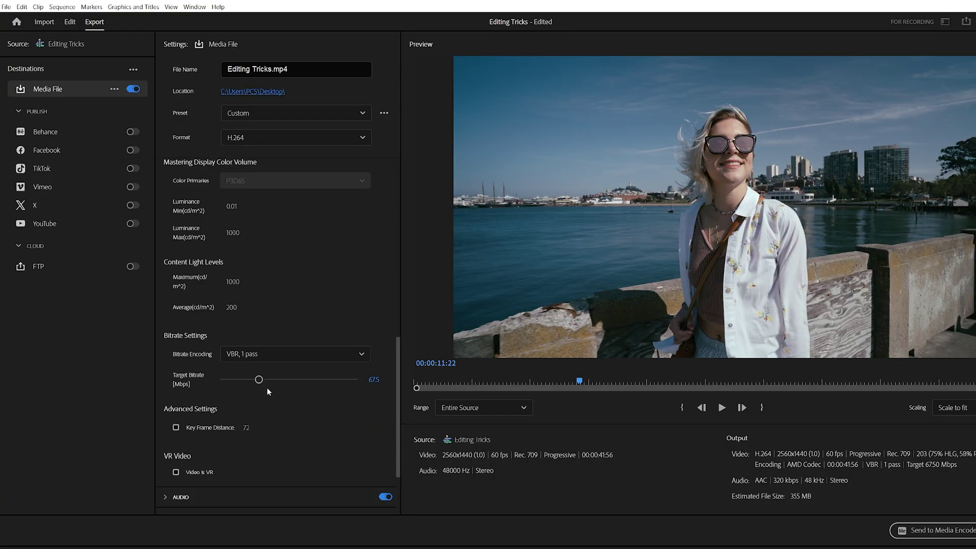
left_click(374, 379)
type("120")
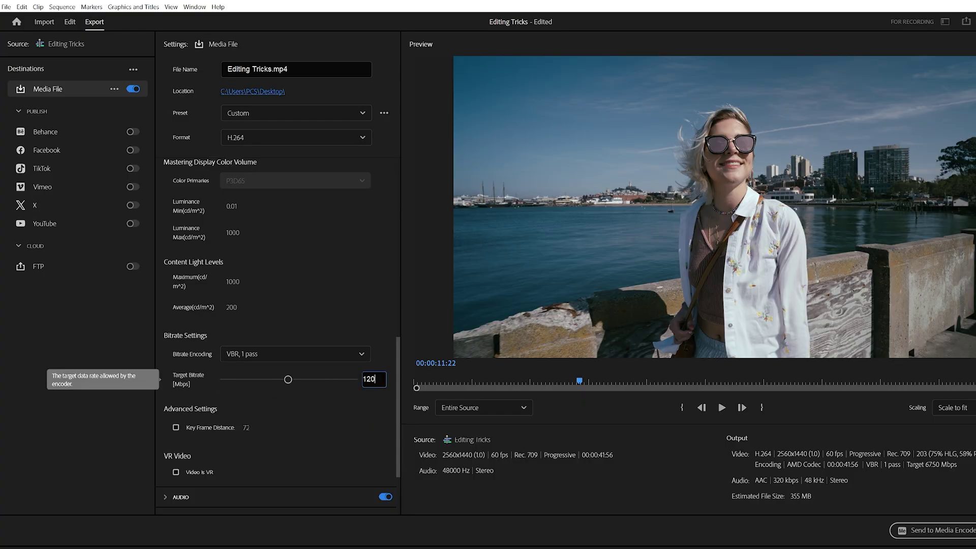
key("Return")
scroll(364, 390, "down", 3)
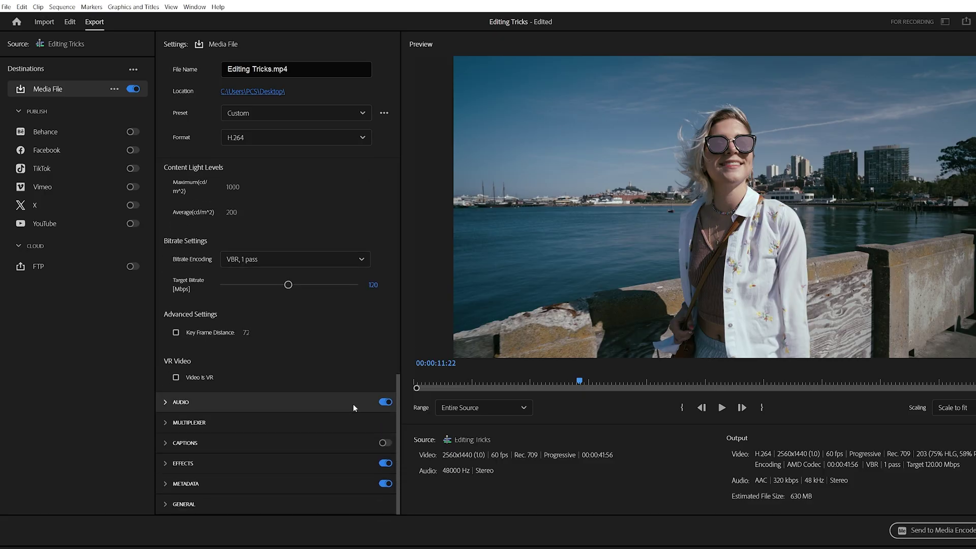
- Enable Use Previews and save the export settings as preset 'H.264 2K - 120 Bitrate'
left_click(181, 503)
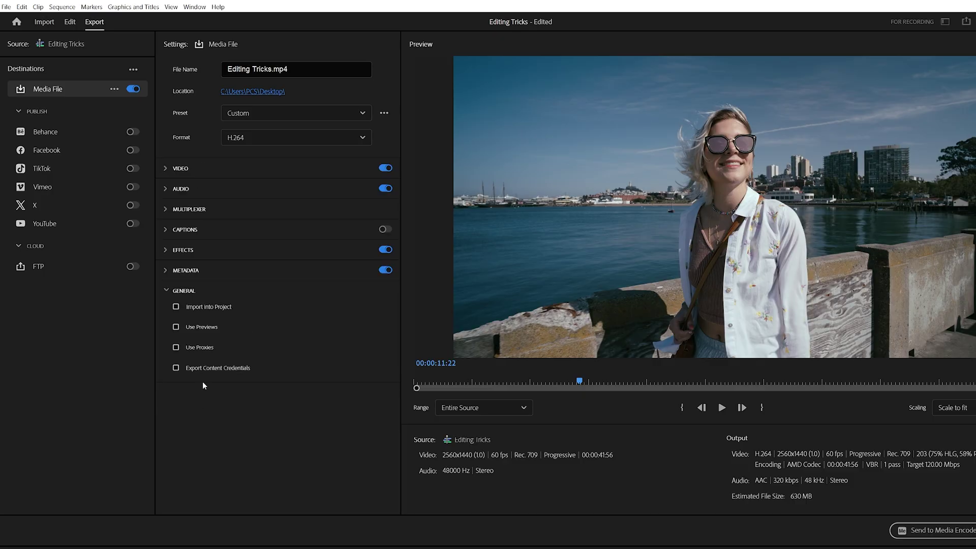
left_click(176, 328)
left_click(384, 112)
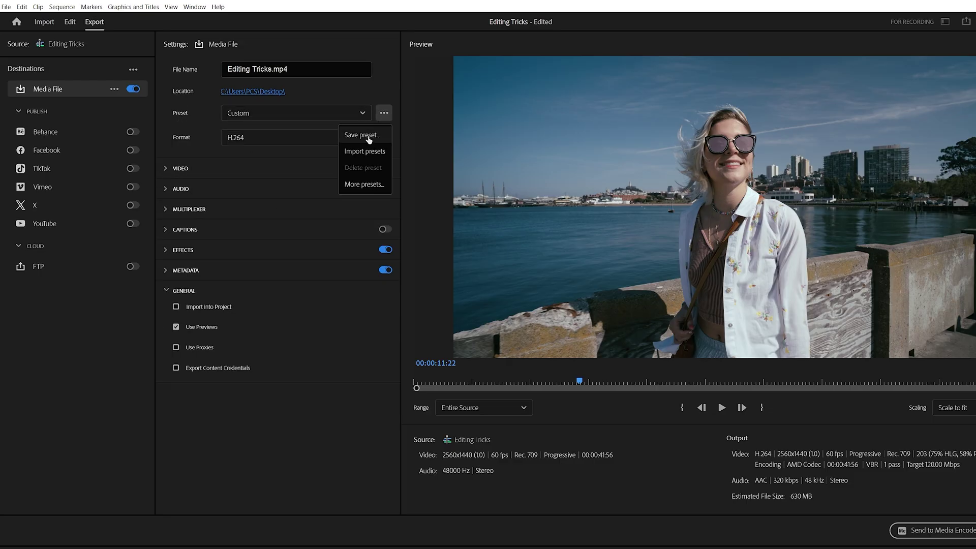
left_click(362, 135)
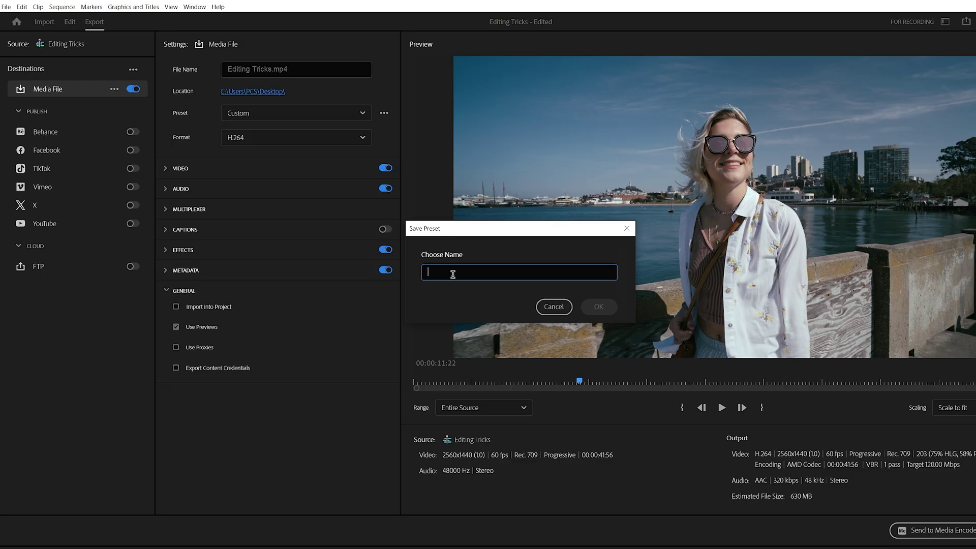
type("H.264 2K")
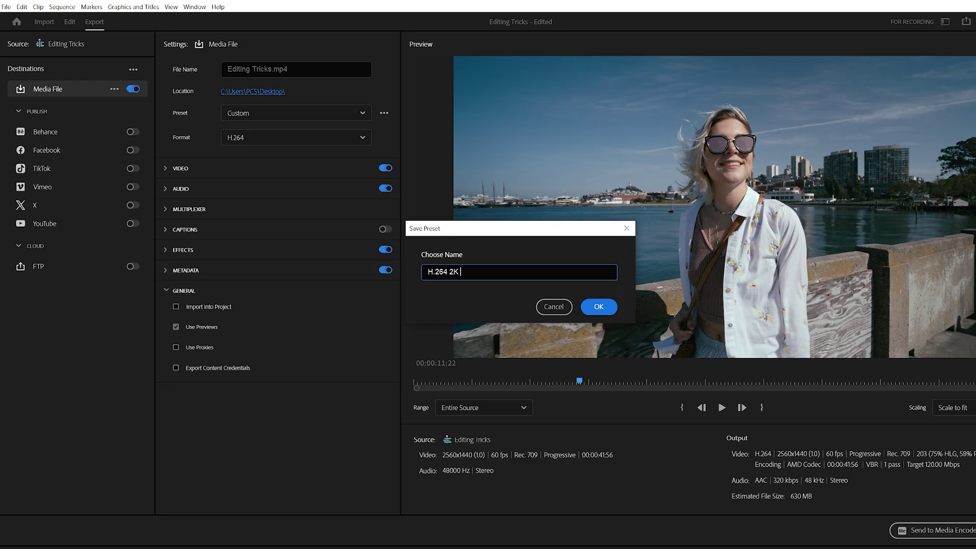
type(" - 120 Bitrate")
left_click(599, 307)
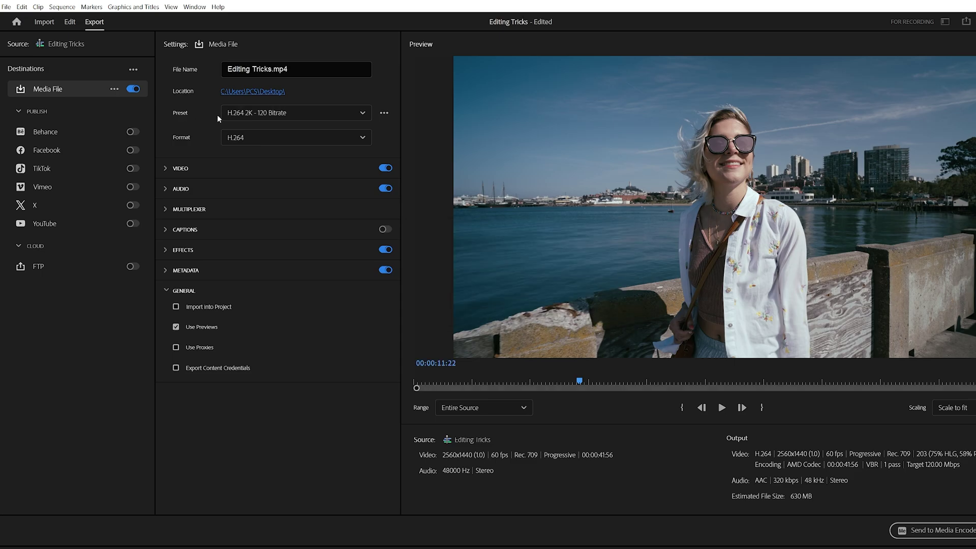
- Confirm 'H.264 2K - 120 Bitrate' appears in the preset list and stays selected
left_click(362, 114)
scroll(305, 304, "down", 4)
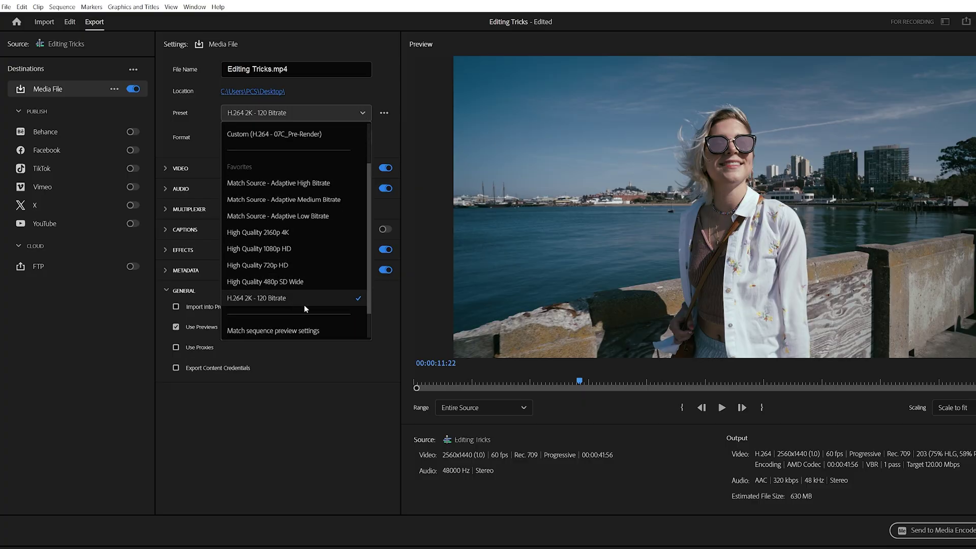
left_click(301, 299)
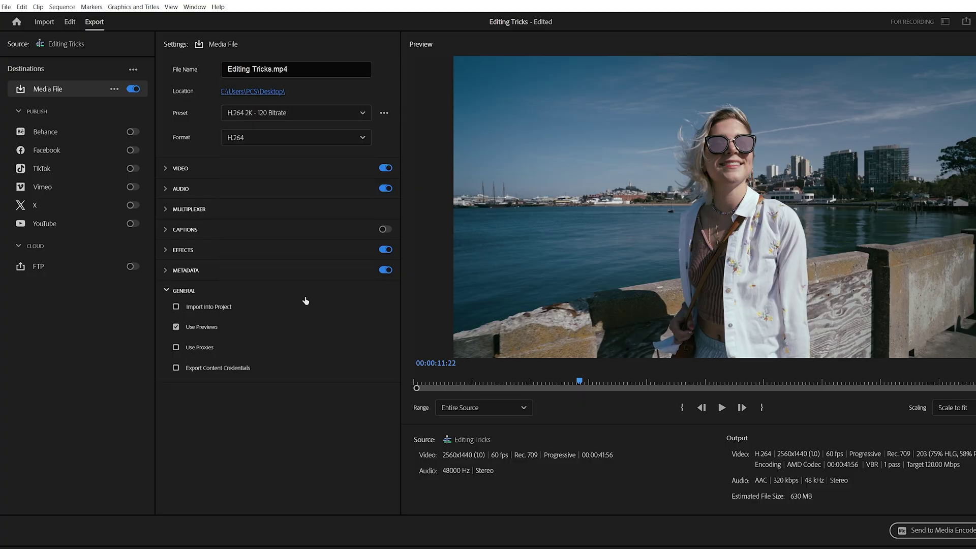